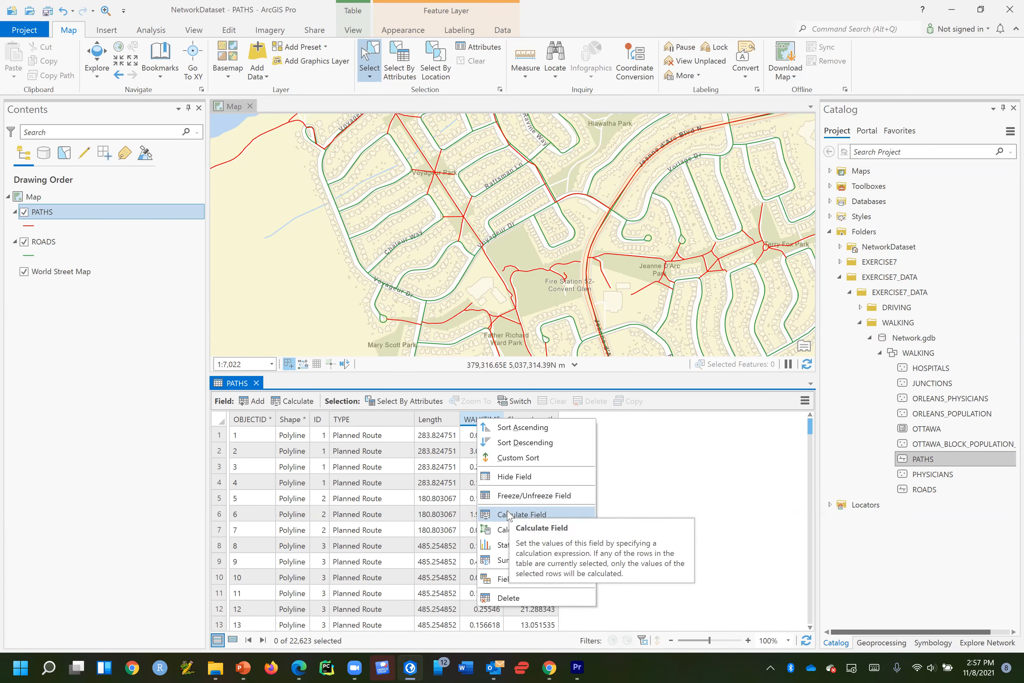
Set up a field calculation for WALKTIME in the PATHS table with the expression 60*(!Shape_Length!/1000)/5
click(508, 515)
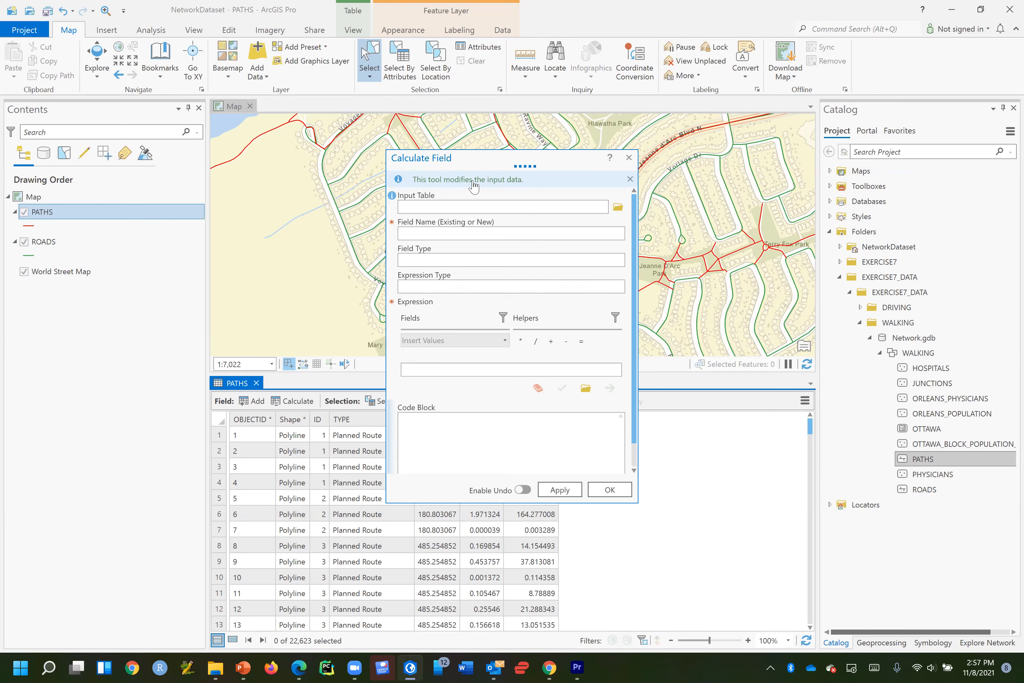
click(461, 438)
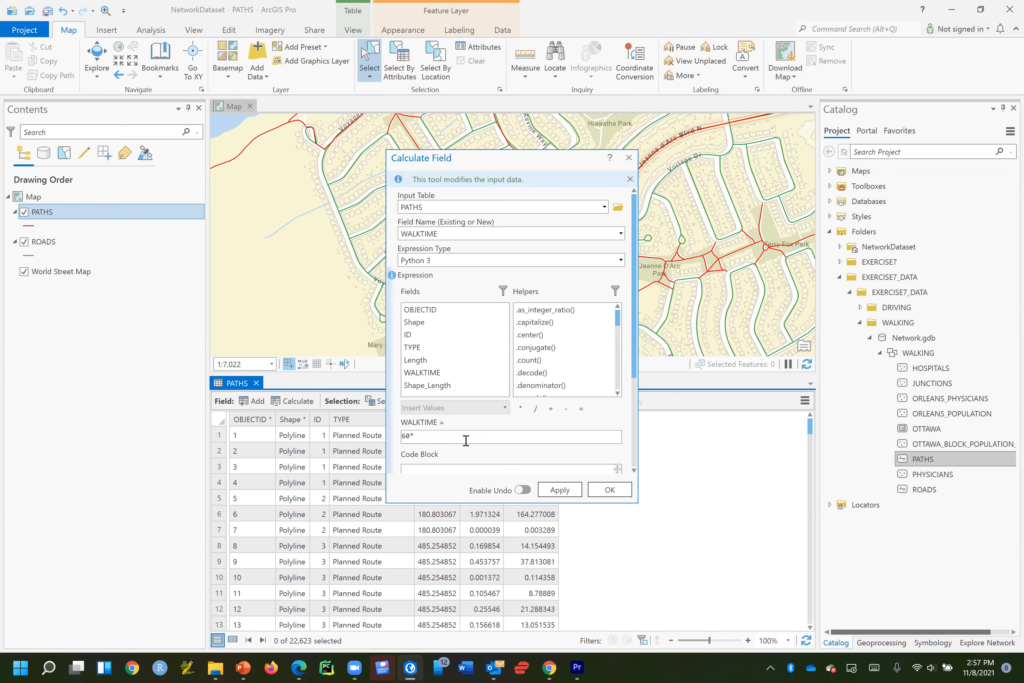
text(60*())
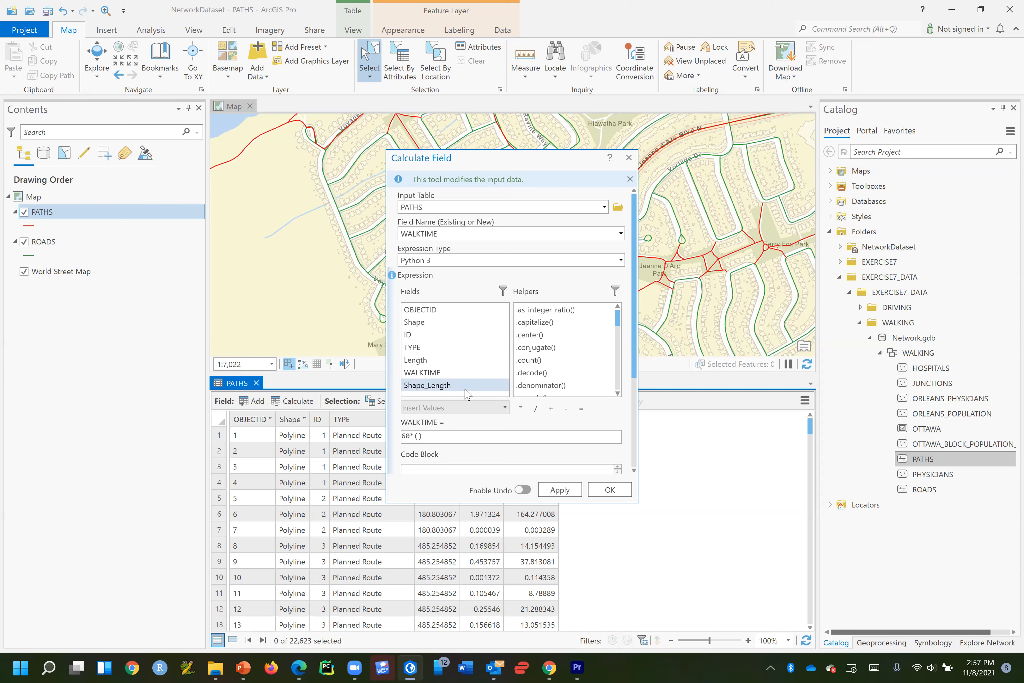
double_click(444, 387)
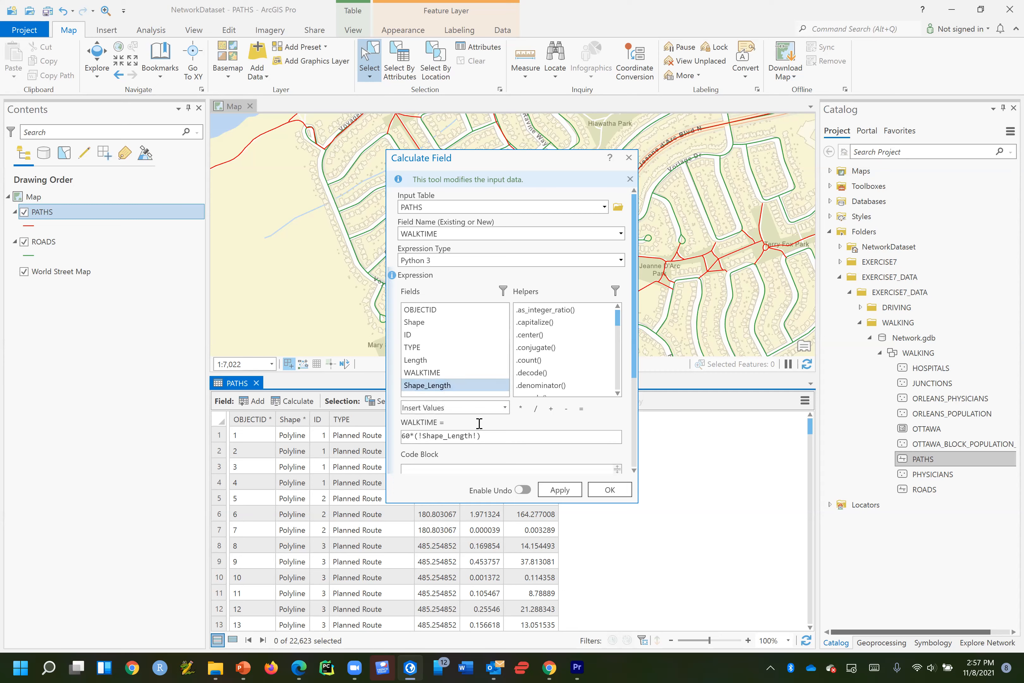
click(475, 437)
text(/1000)
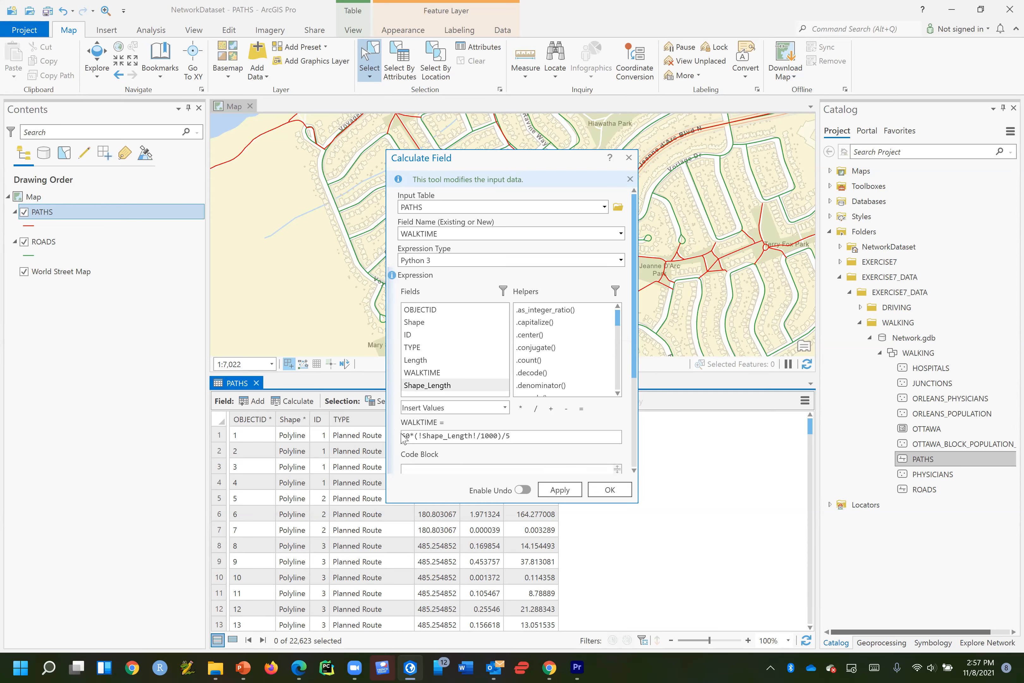
Compare the expression with the walking-time formula on the PowerPoint slide, and run the WALKTIME calculation for PATHS
drag(532, 437, 358, 440)
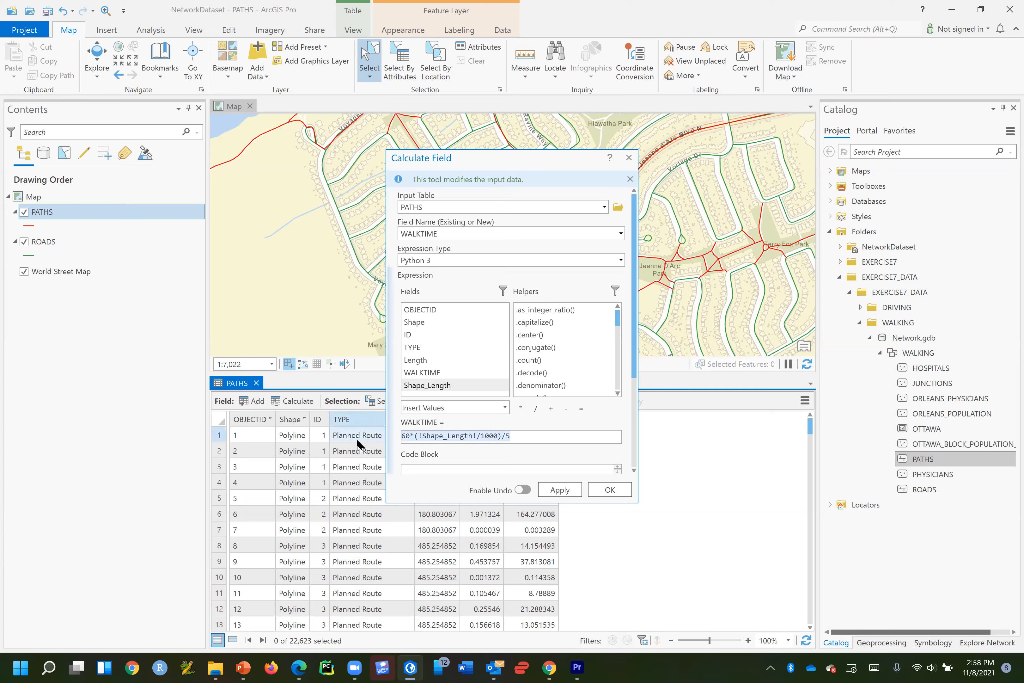
key(alt+Tab)
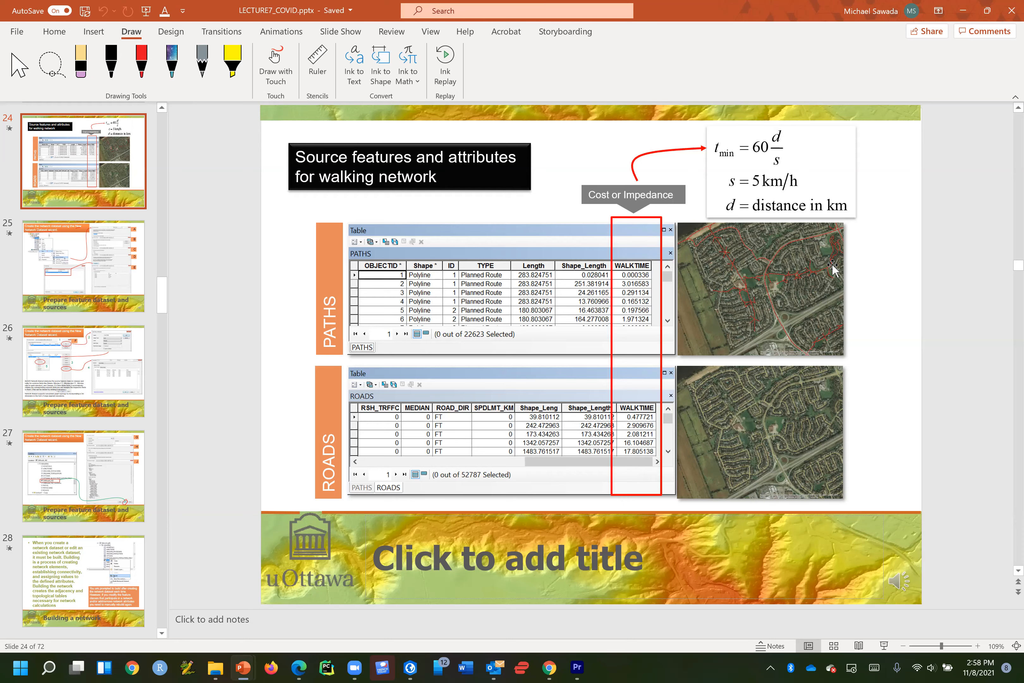
key(alt+Tab)
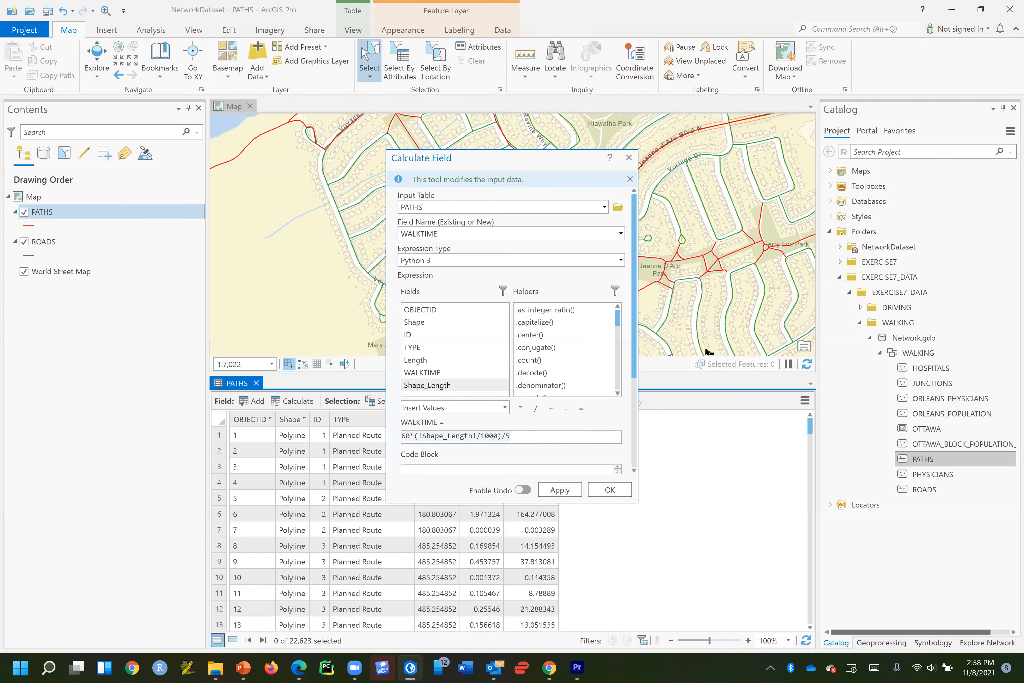
click(601, 495)
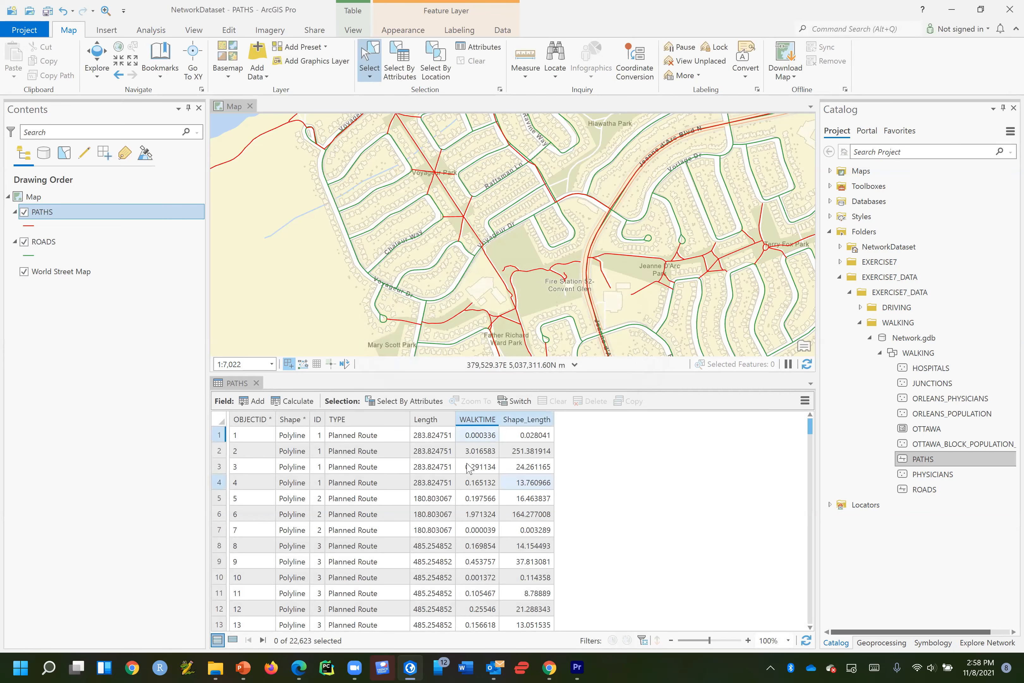
click(489, 608)
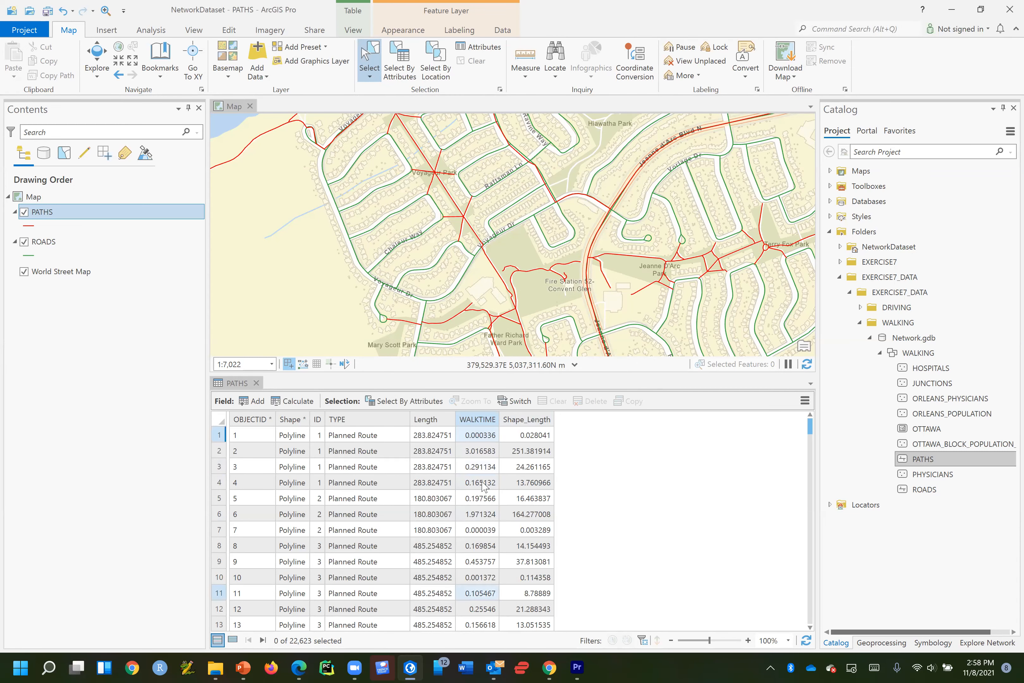
click(483, 435)
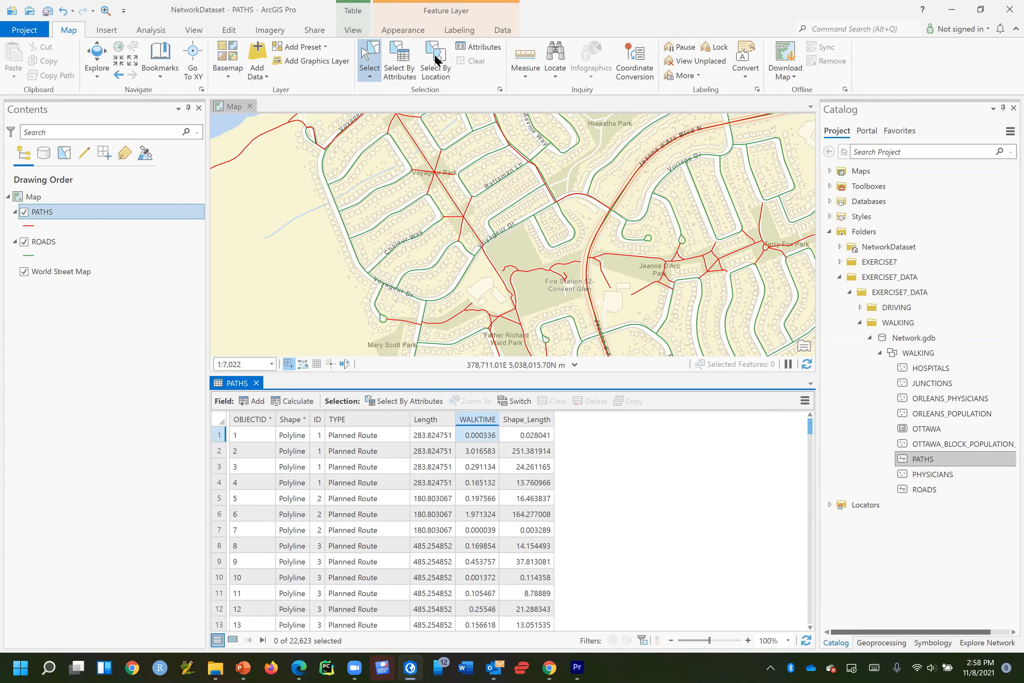
Open the attribute table of the ROADS layer
click(44, 243)
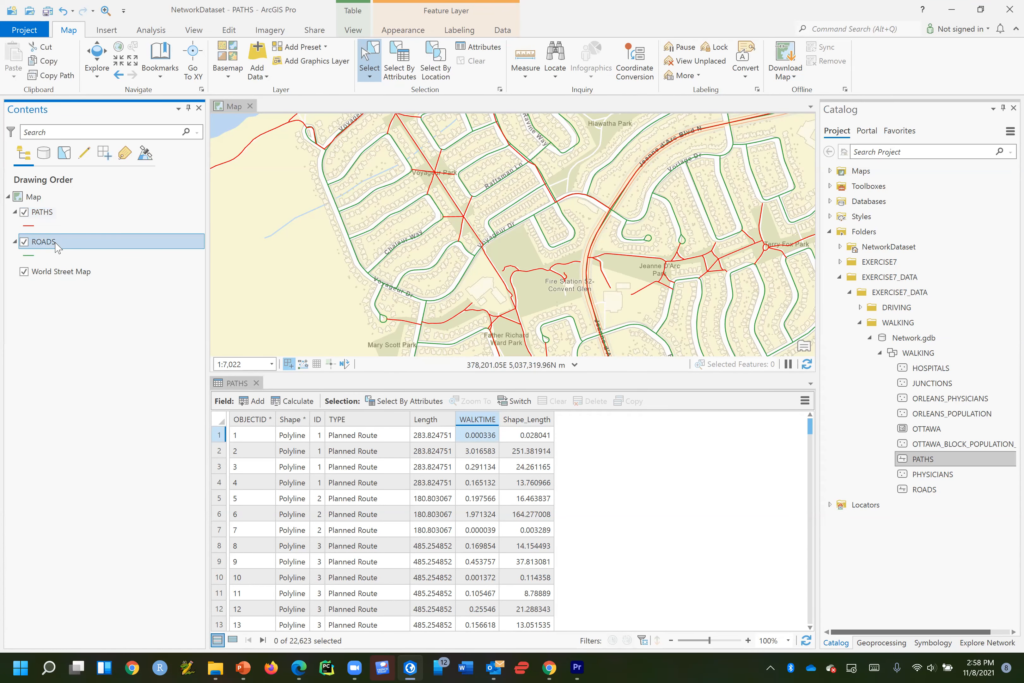
right_click(56, 247)
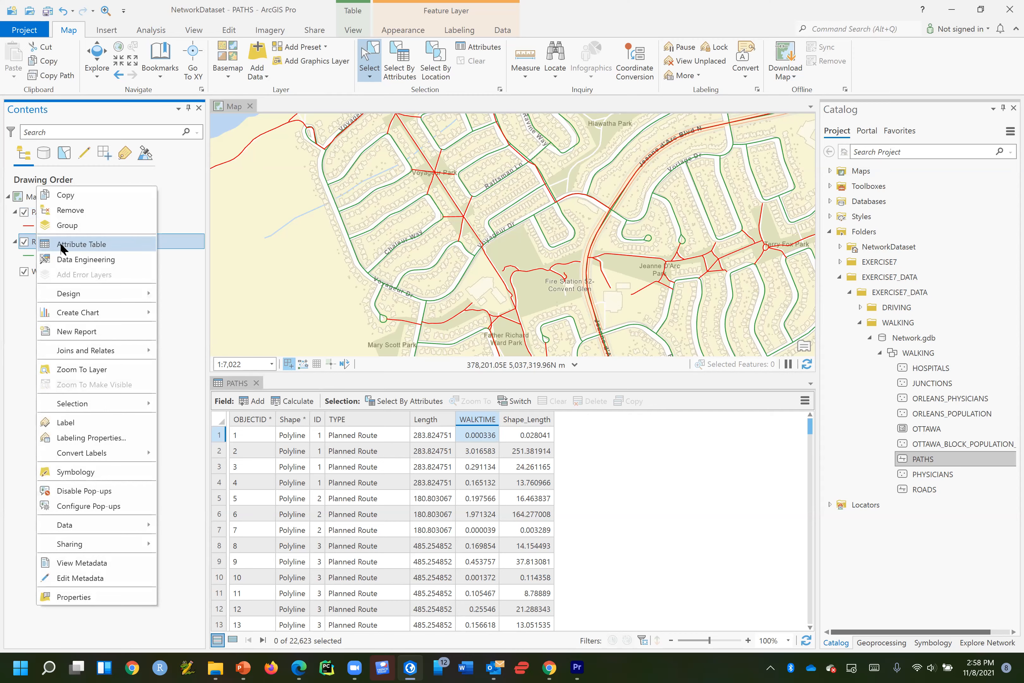
click(62, 245)
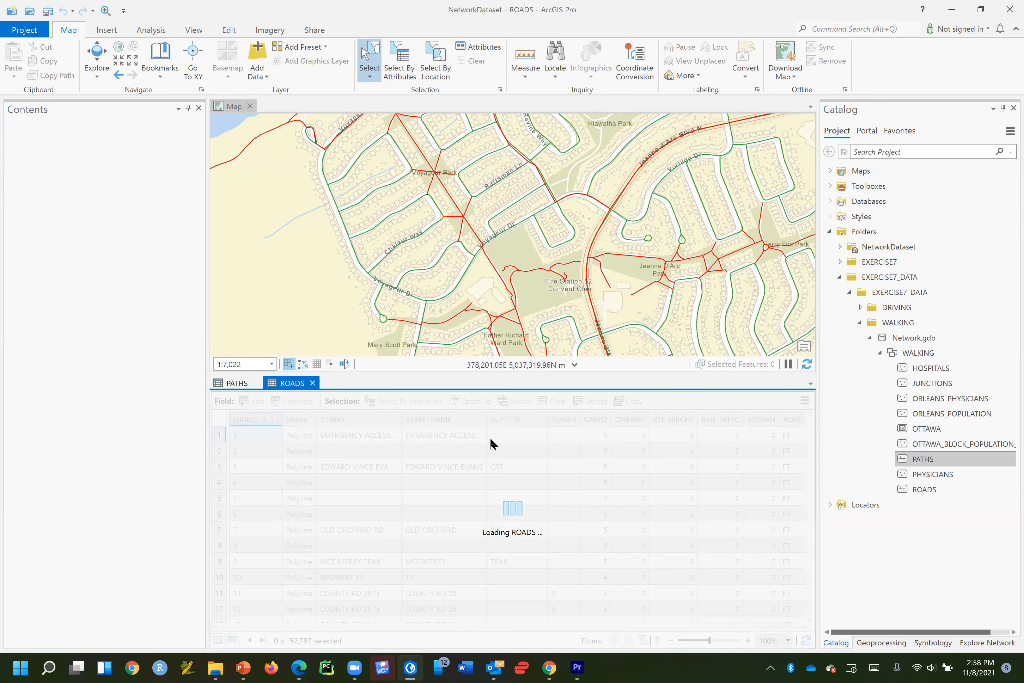
drag(444, 625, 640, 617)
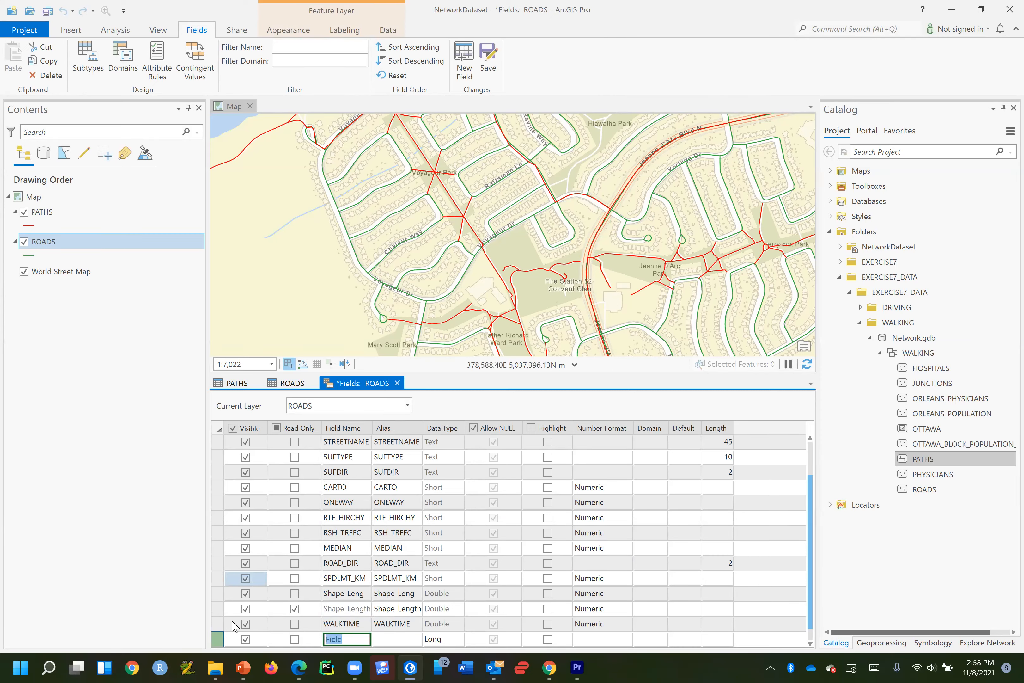
click(397, 383)
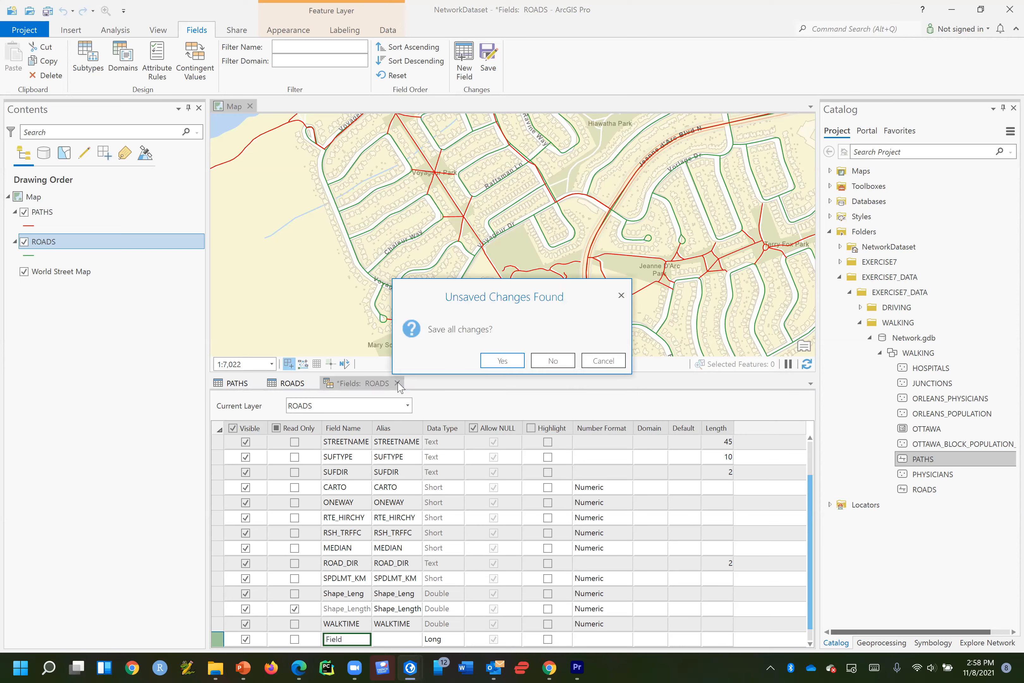
click(543, 361)
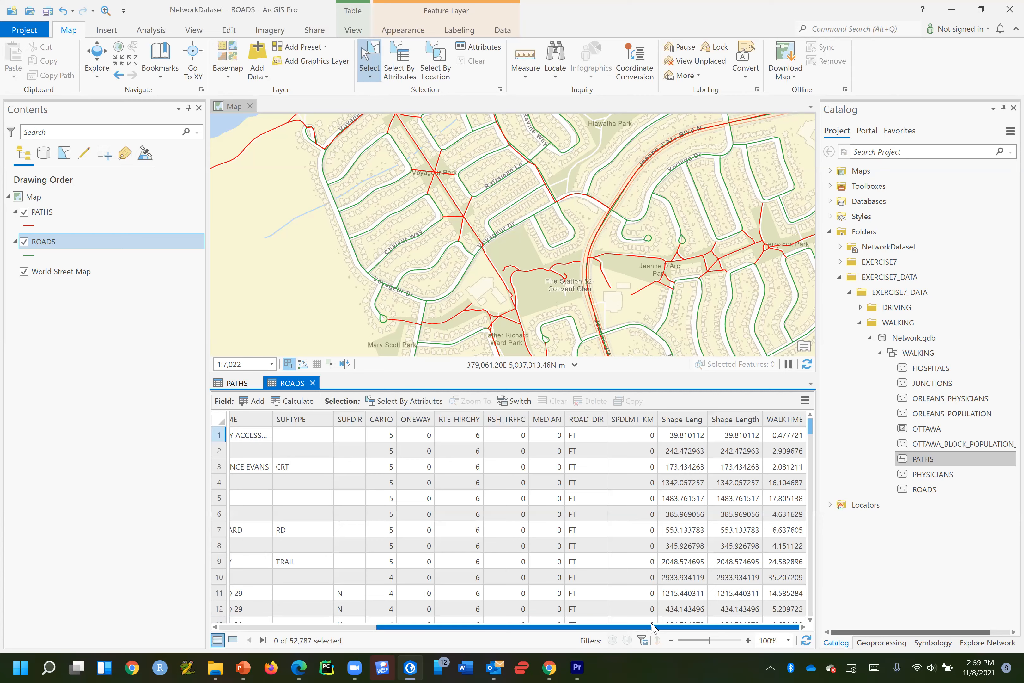
Calculate the WALKTIME field of the ROADS table with the expression 60*(!Shape_Length!/1000)/5
right_click(785, 426)
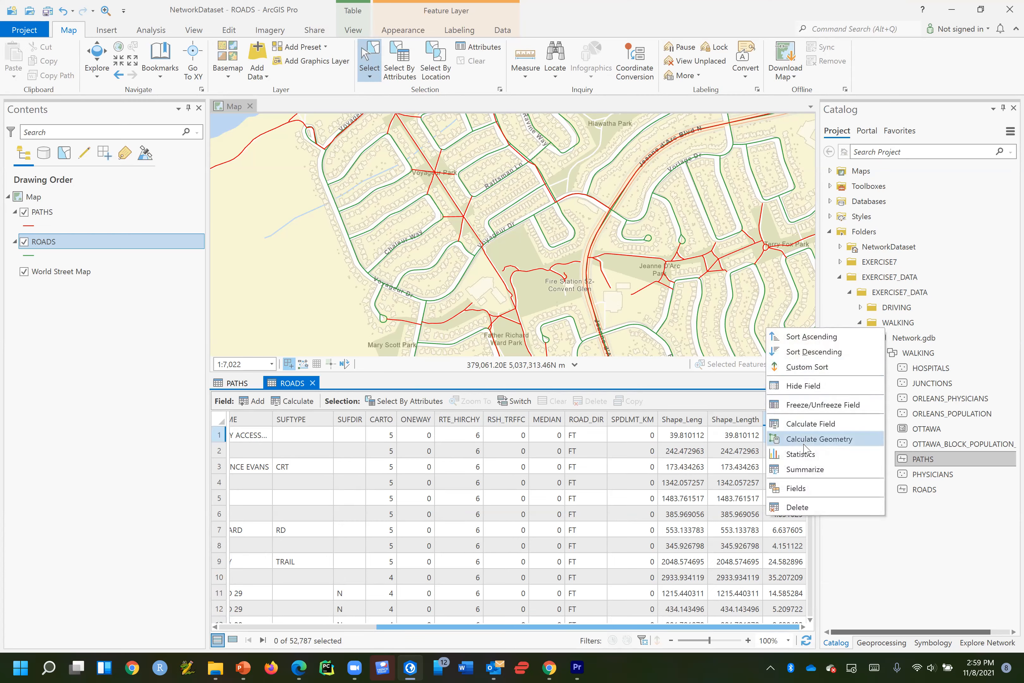
click(811, 424)
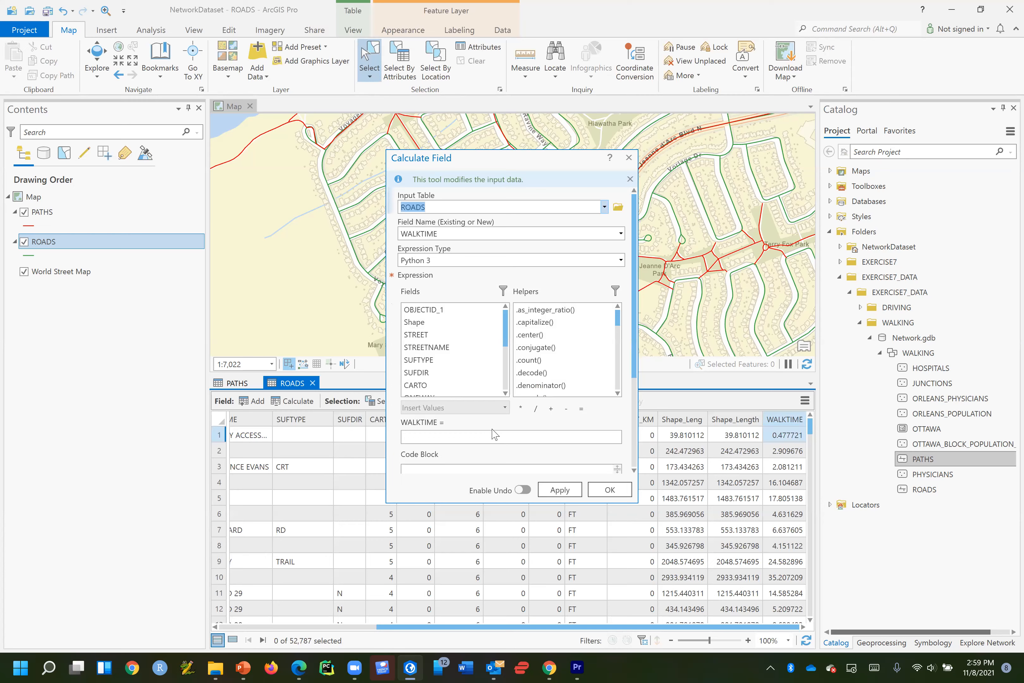
click(485, 432)
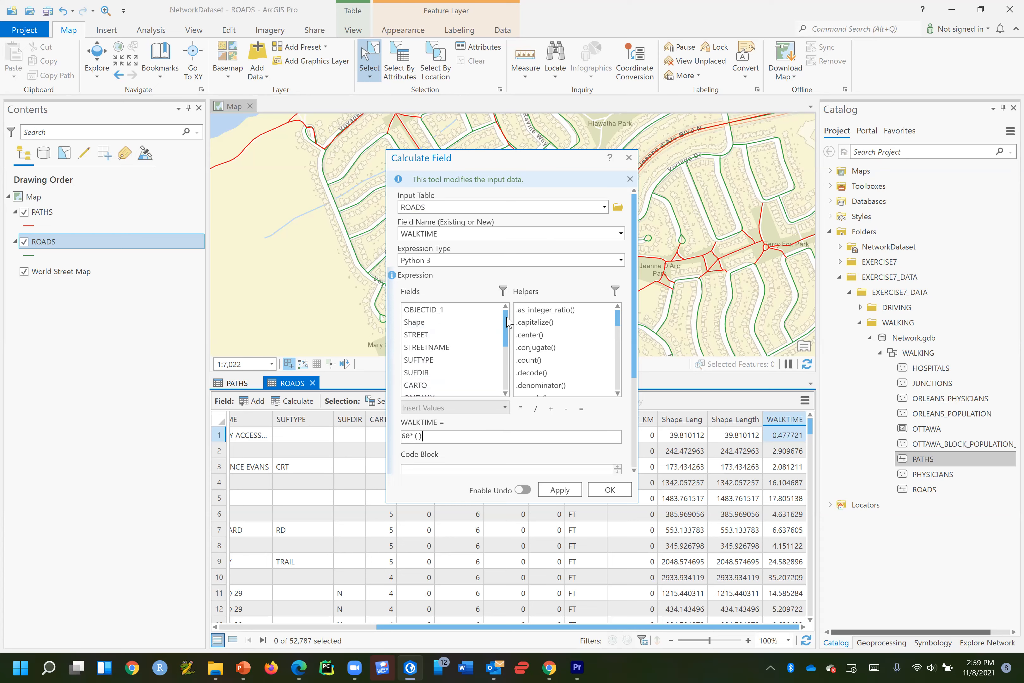
text(()/)
scroll(447, 383, down, 5)
double_click(447, 380)
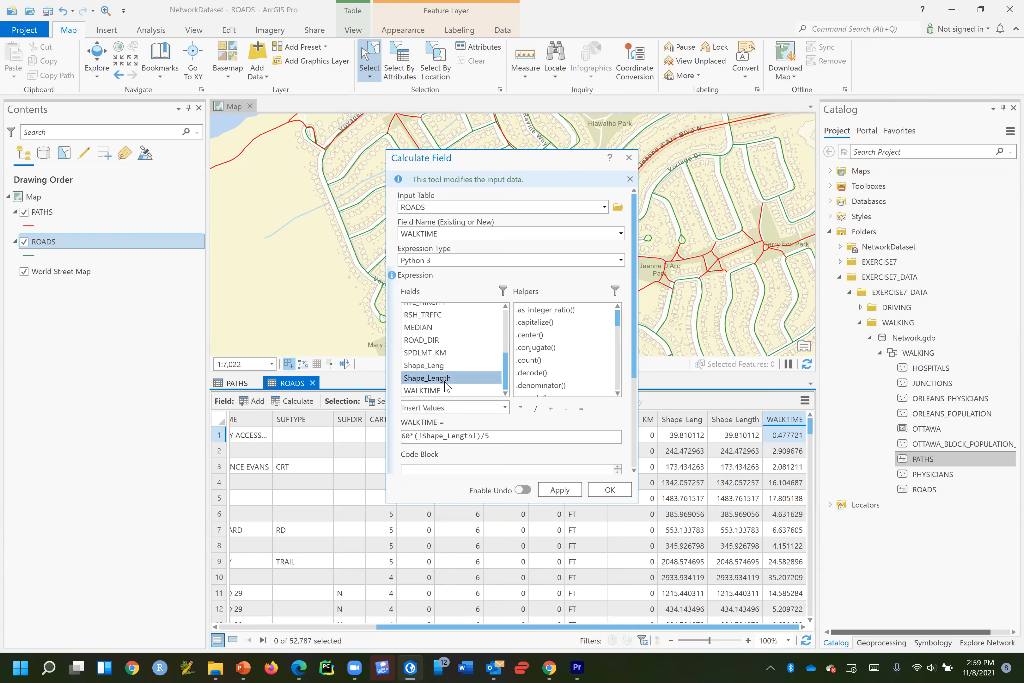
click(475, 434)
text(/1000)
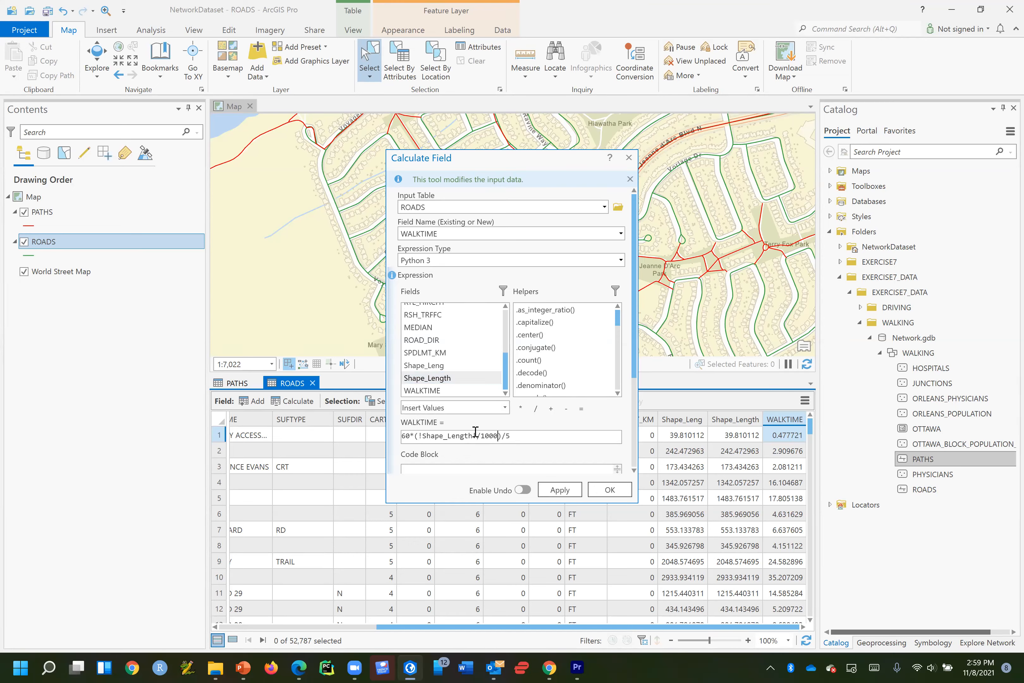
click(560, 490)
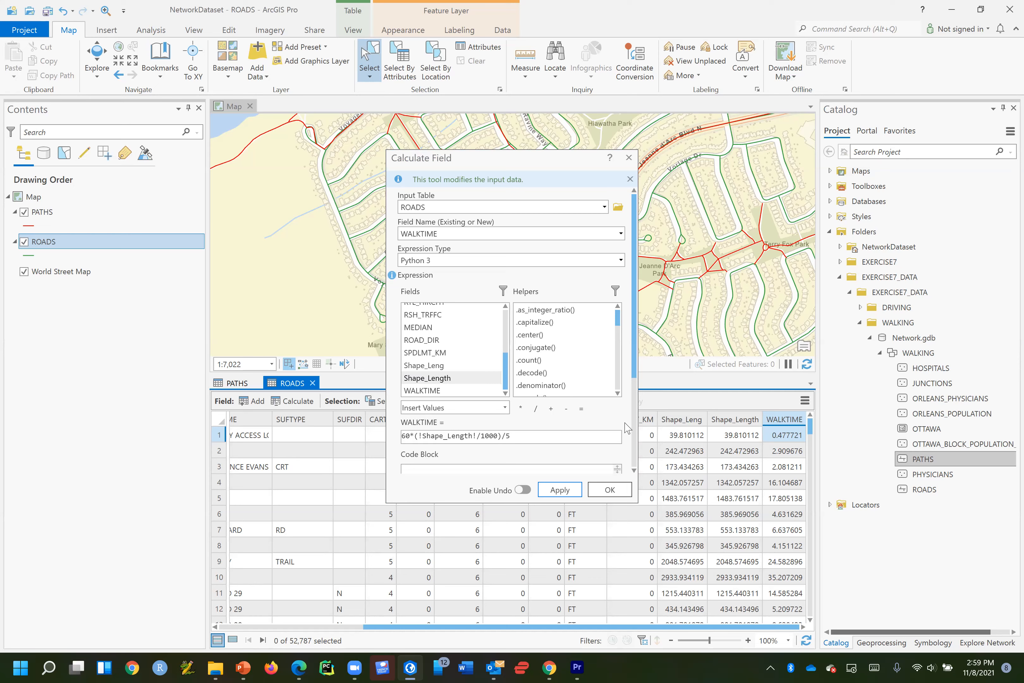
click(615, 490)
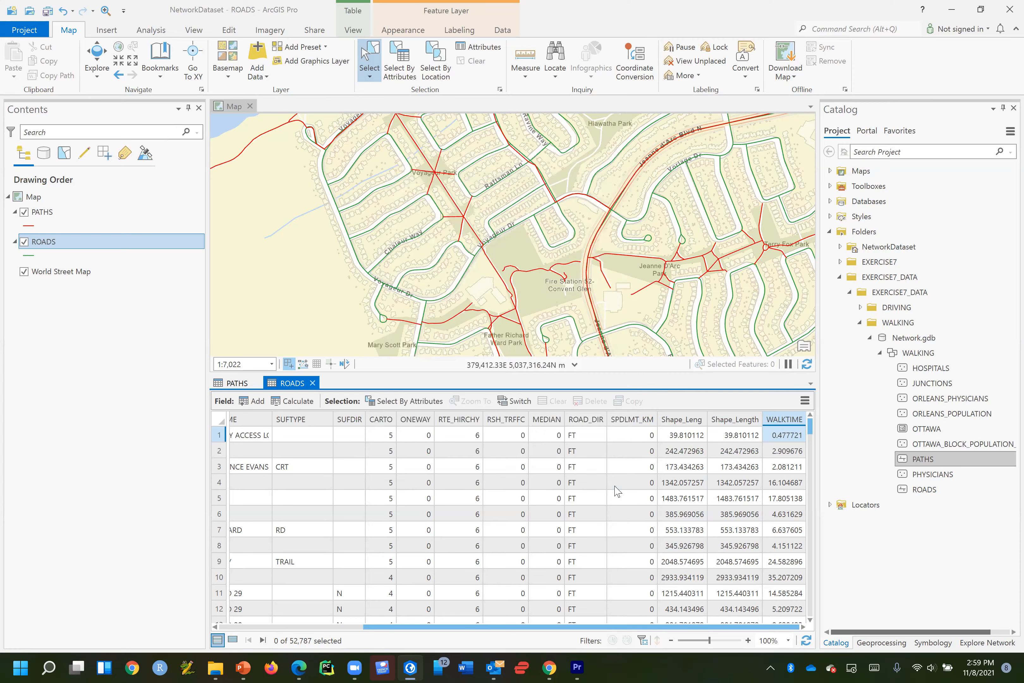
Examine the spatial reference in the ROADS layer's source properties, including its linear unit and scale factor
click(40, 246)
double_click(40, 246)
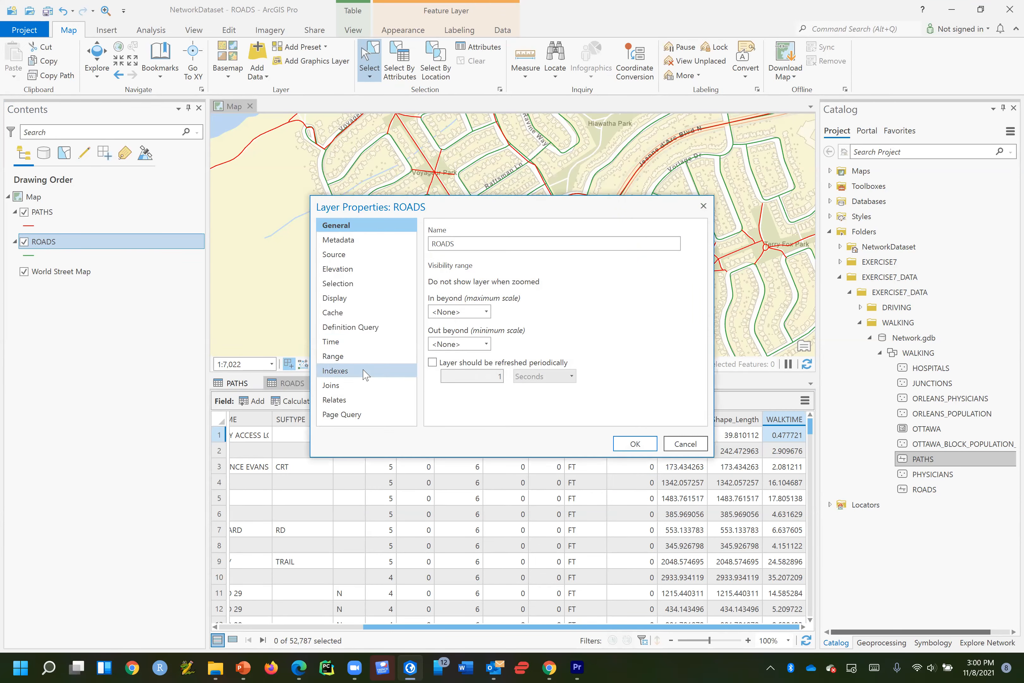
click(360, 255)
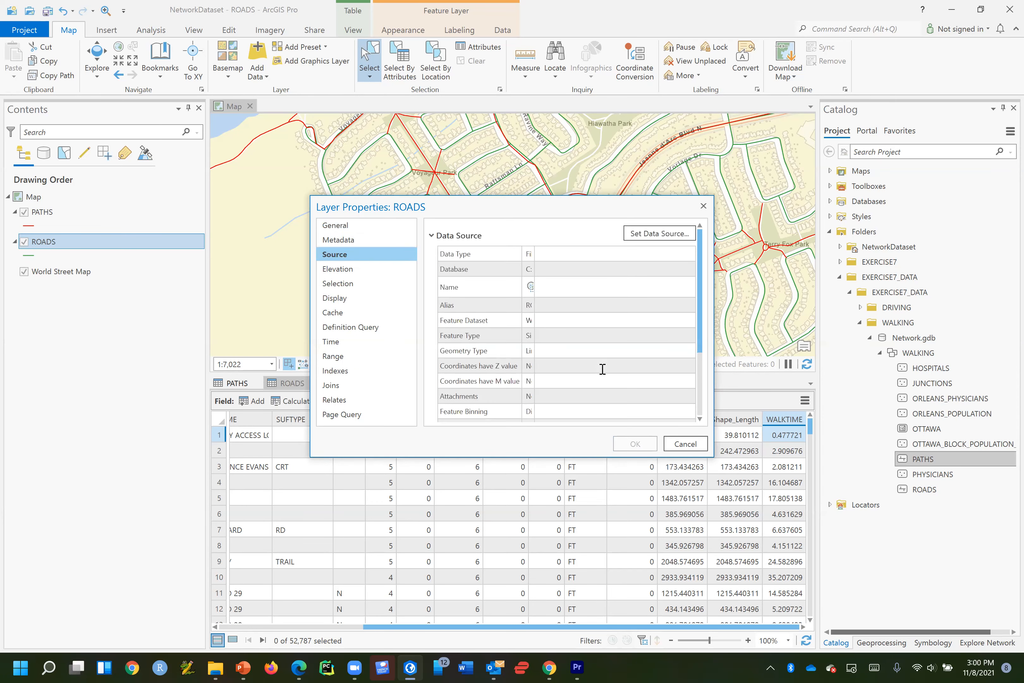
scroll(638, 352, down, 3)
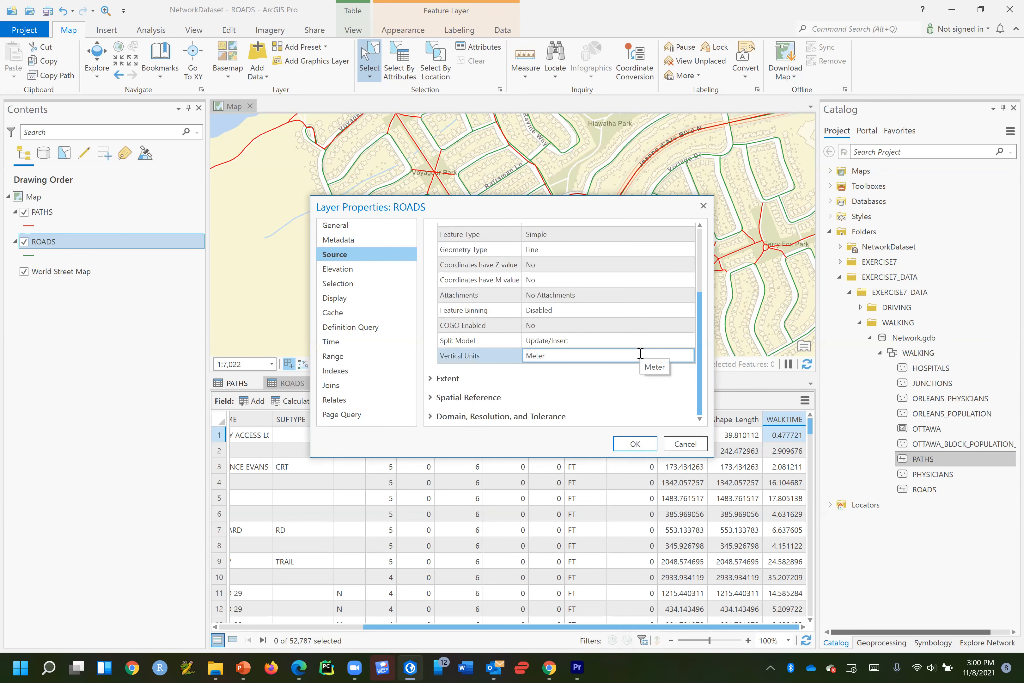
click(432, 398)
scroll(632, 412, down, 5)
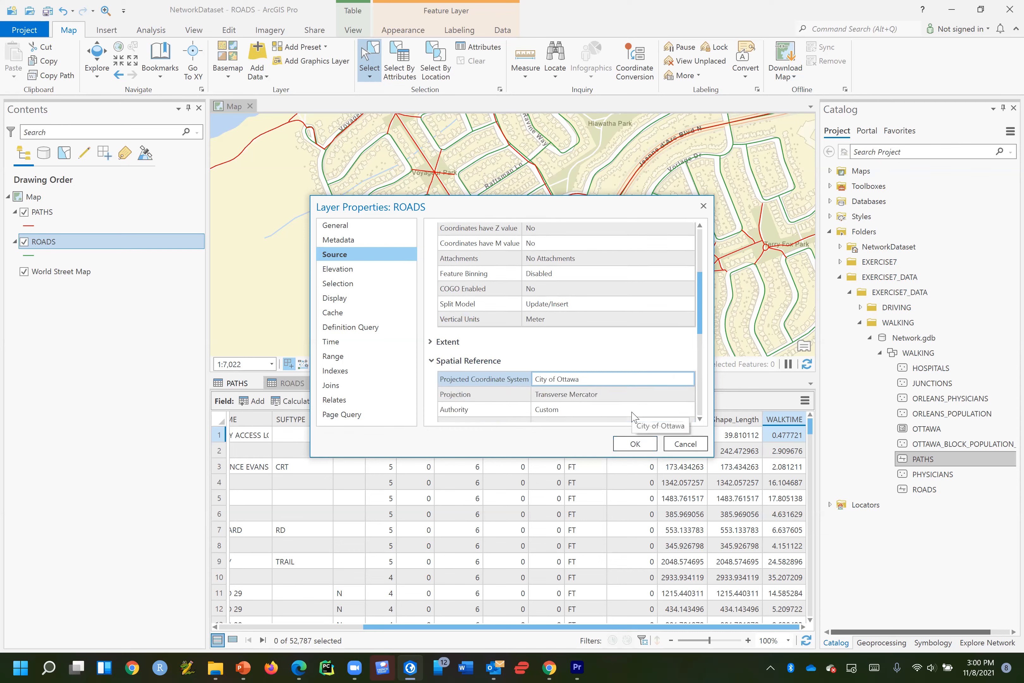
scroll(588, 265, up, 1)
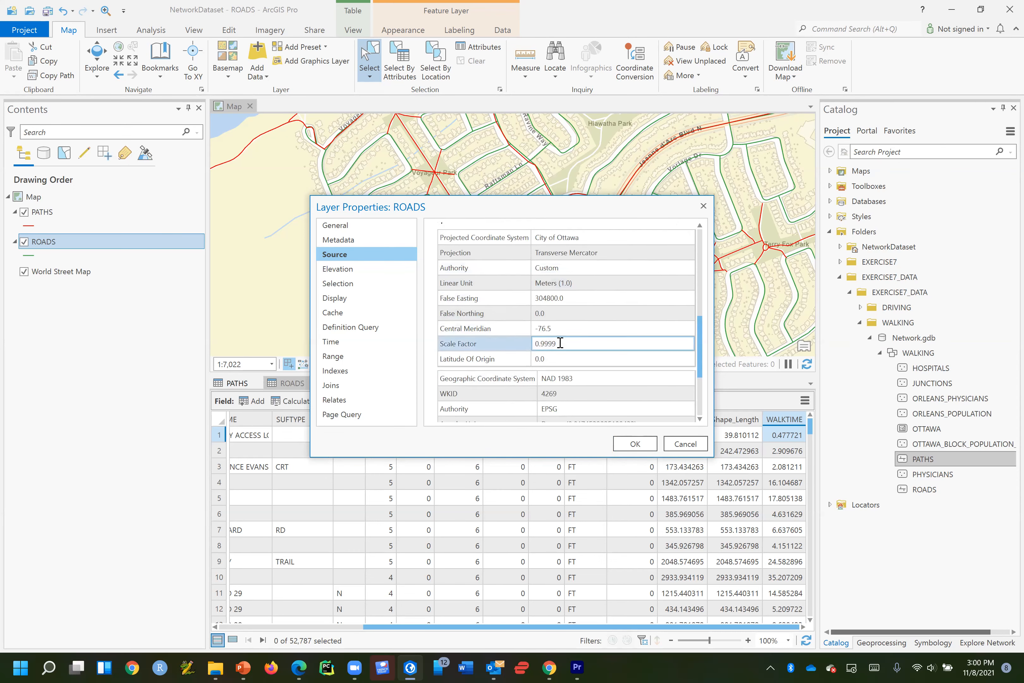
click(526, 342)
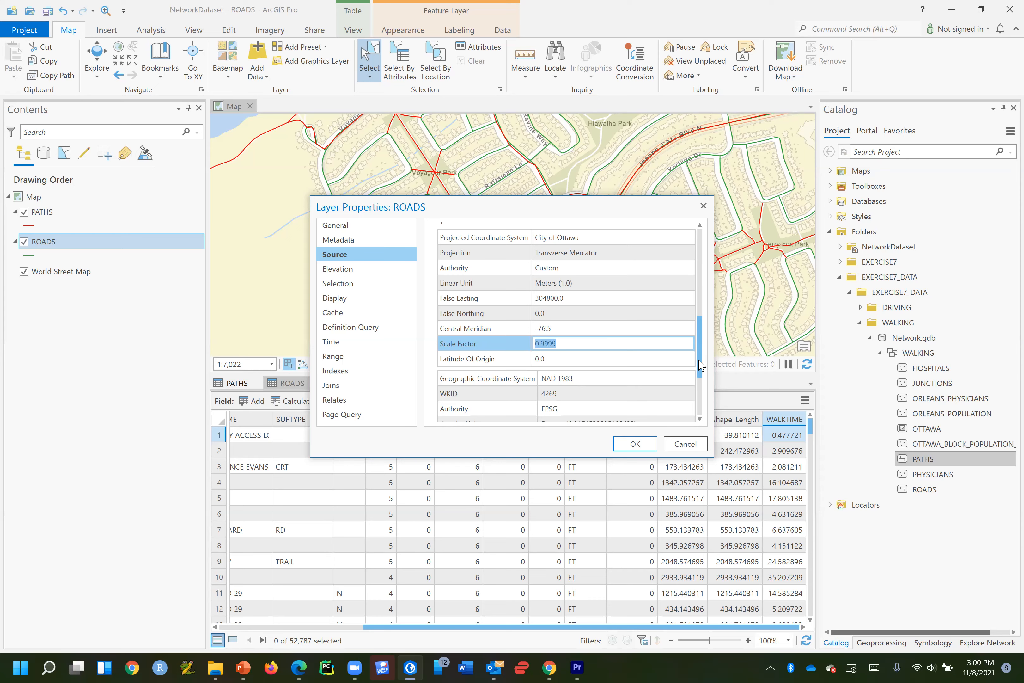
click(646, 451)
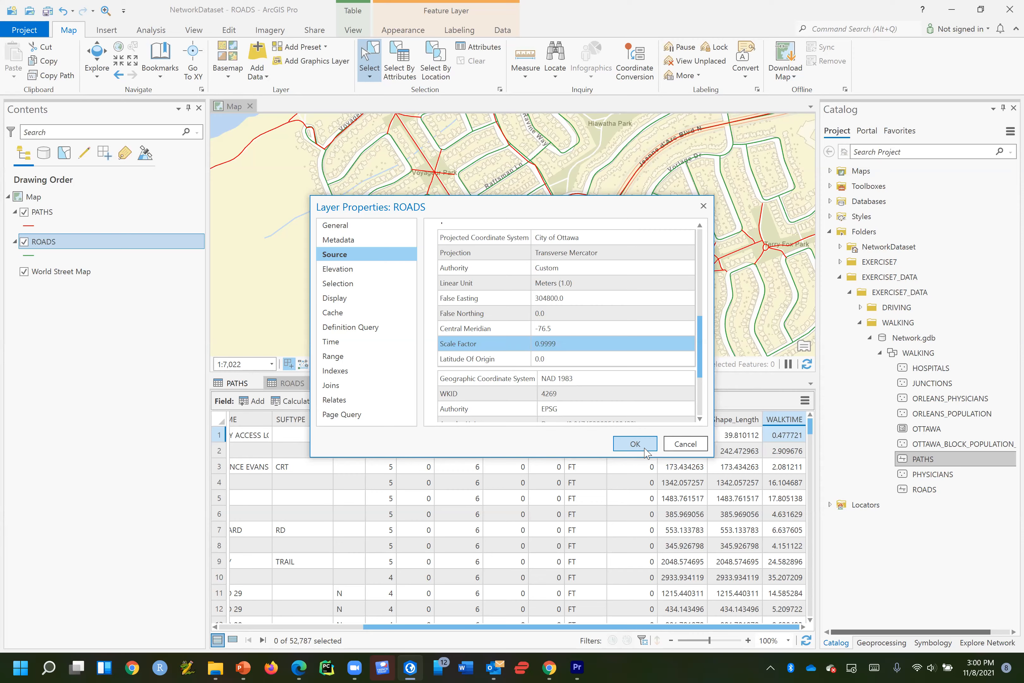
click(634, 444)
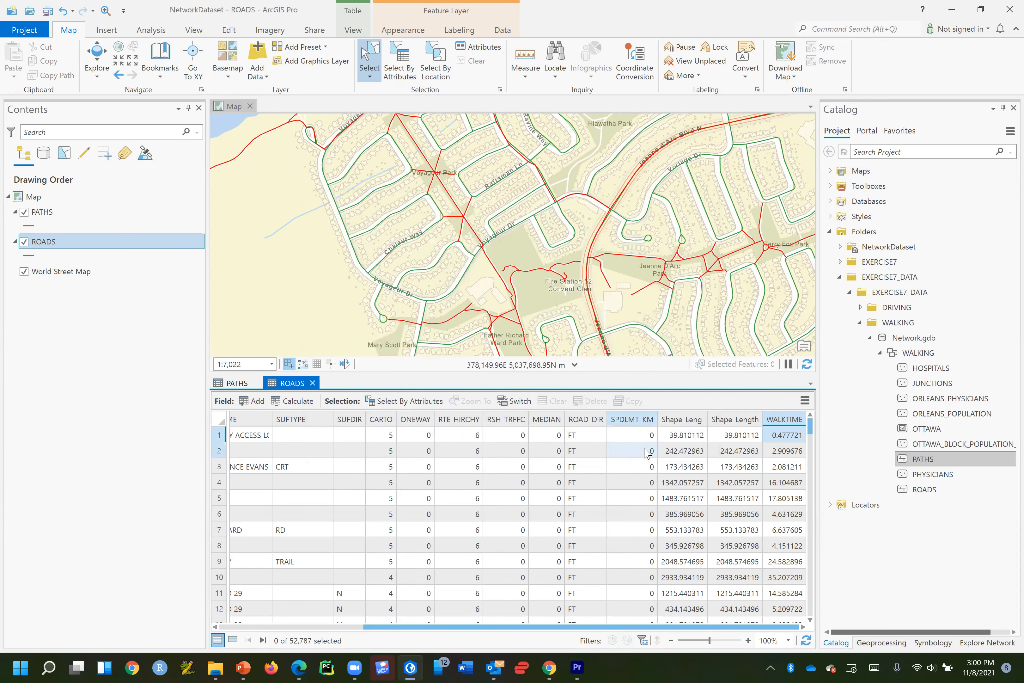
Close the ROADS and PATHS attribute tables
click(312, 382)
click(256, 384)
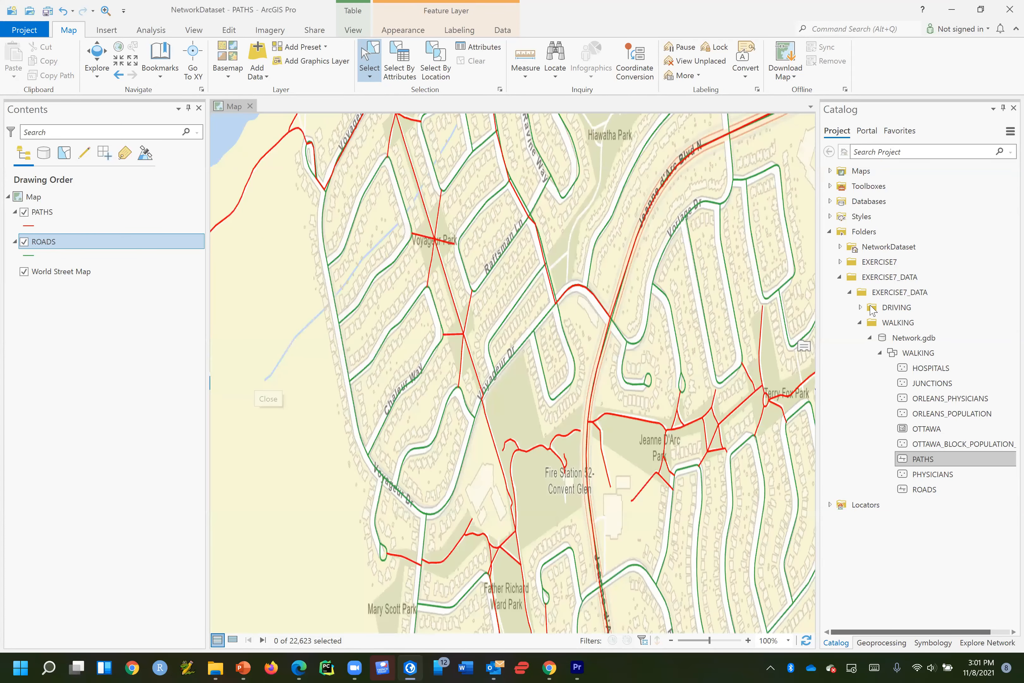
click(952, 354)
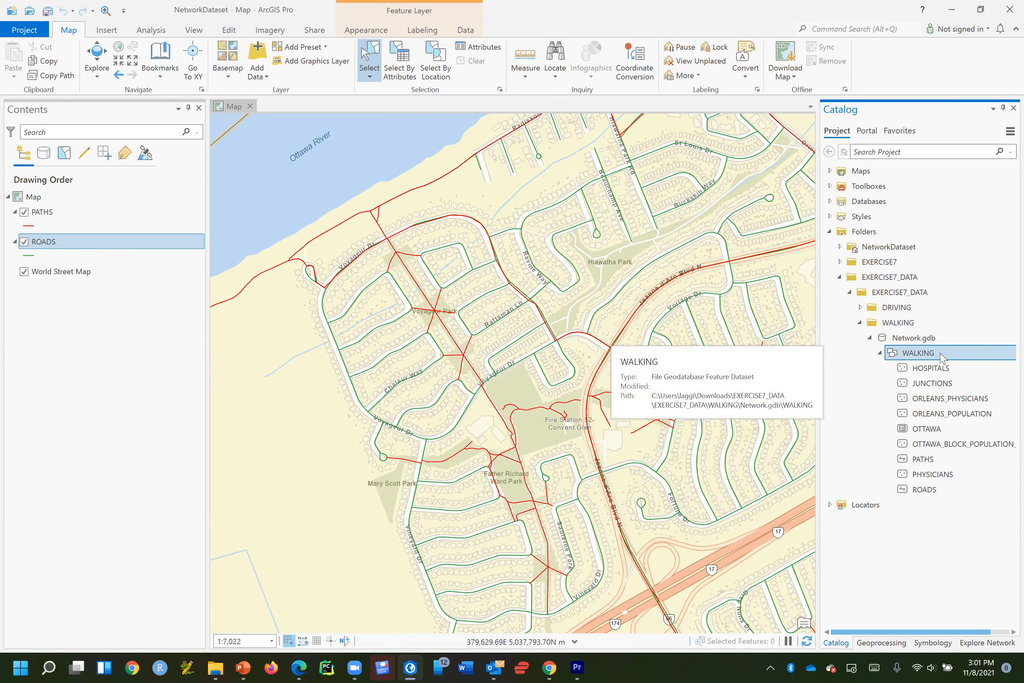
right_click(941, 356)
mouse_move(907, 401)
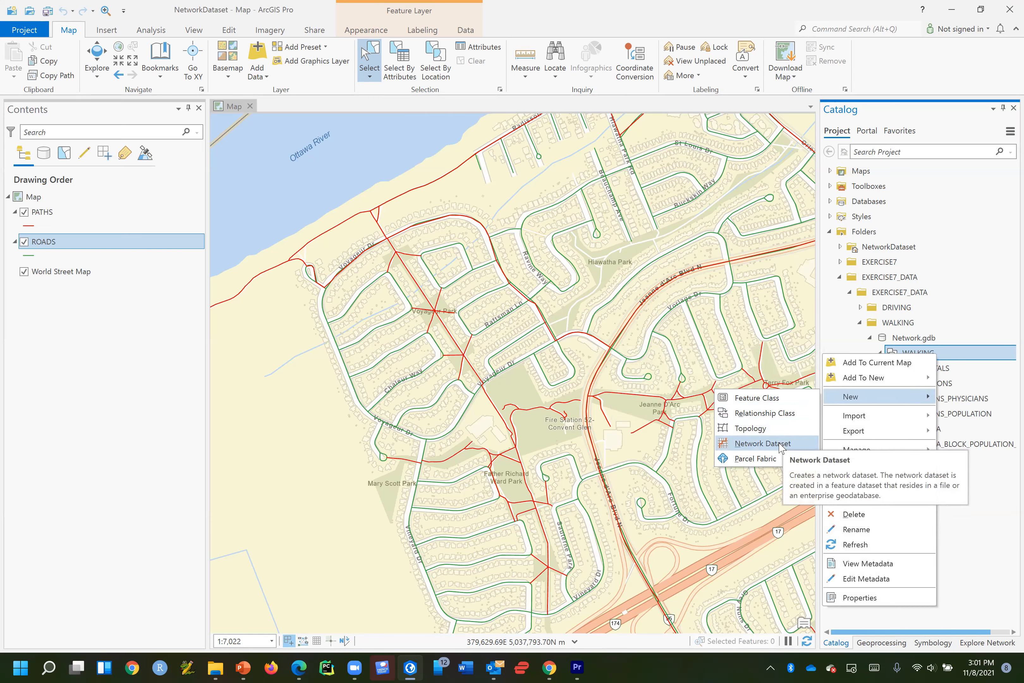
click(82, 10)
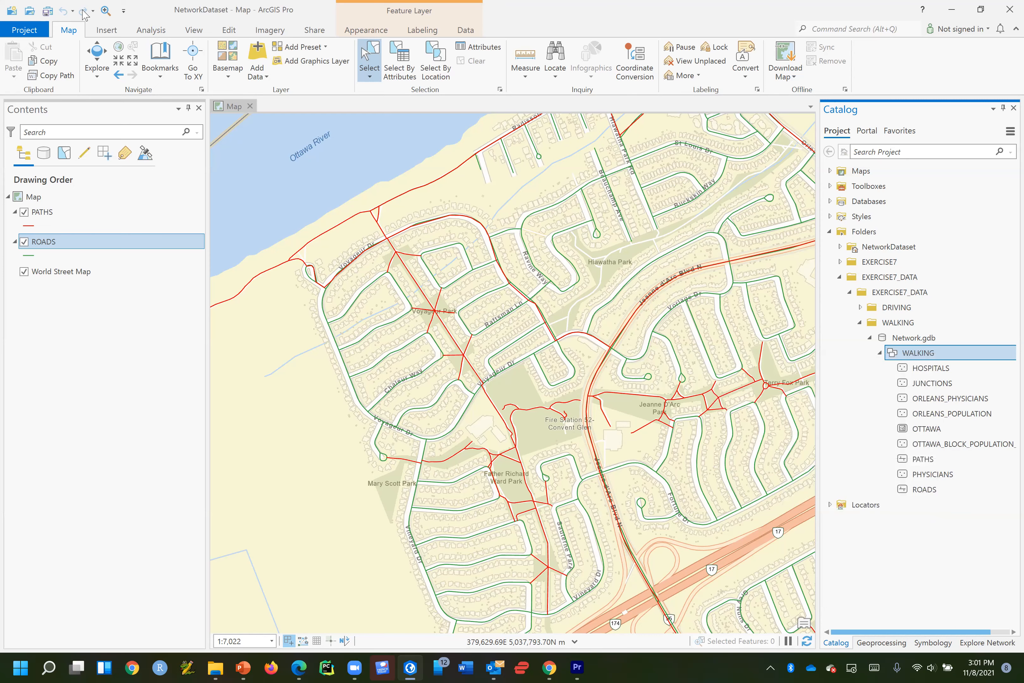
Check the licensing page for the Network Analyst extension's licence status and return to the map
click(27, 29)
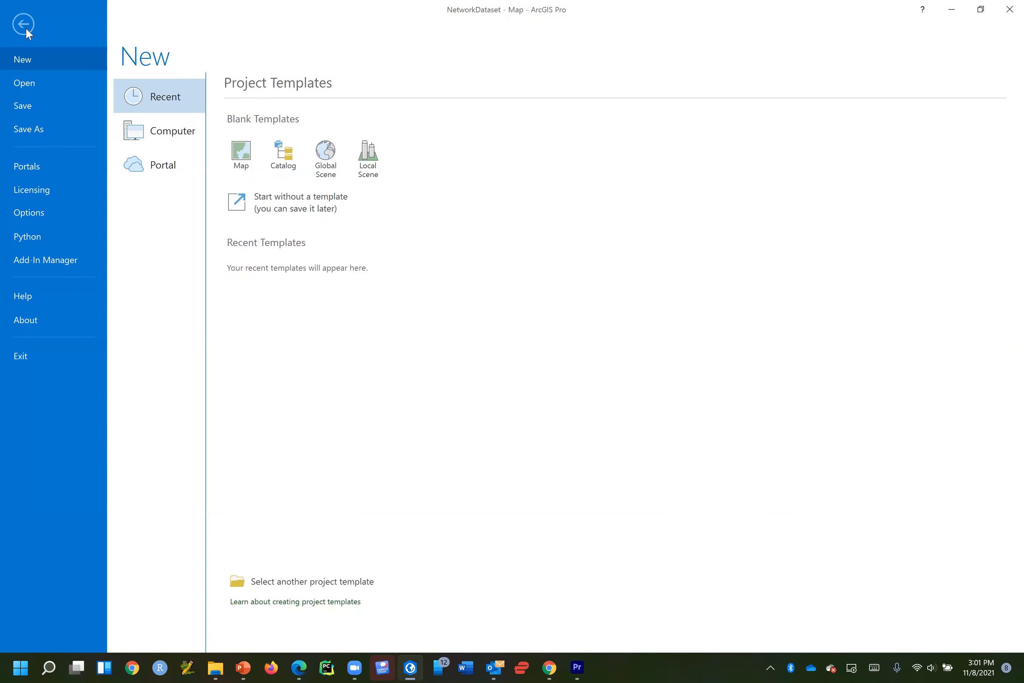
click(44, 198)
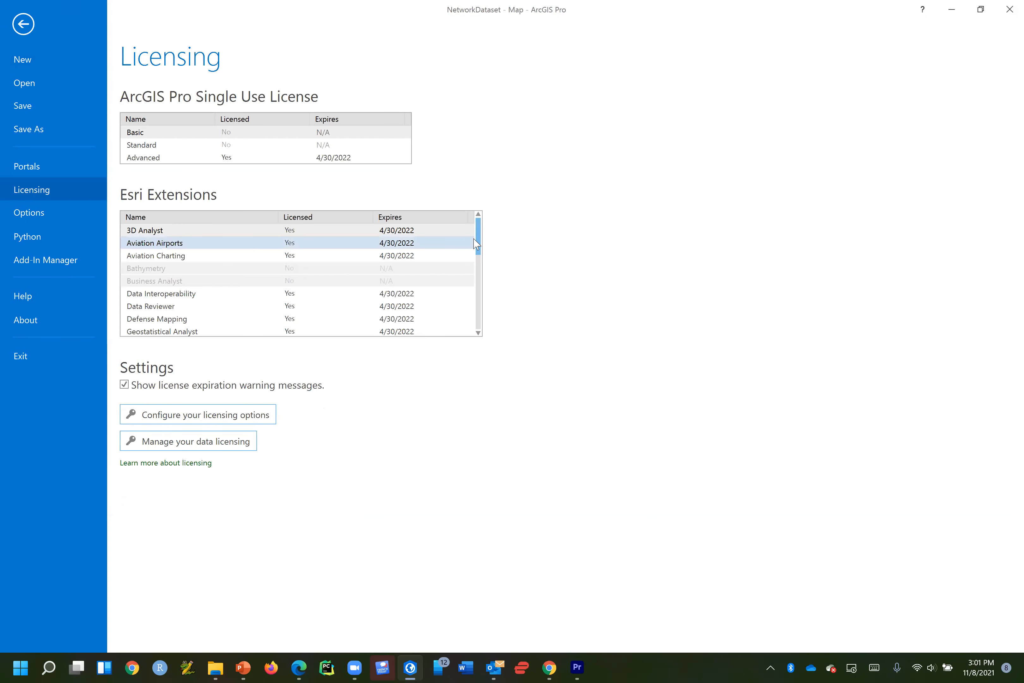
drag(478, 250, 488, 294)
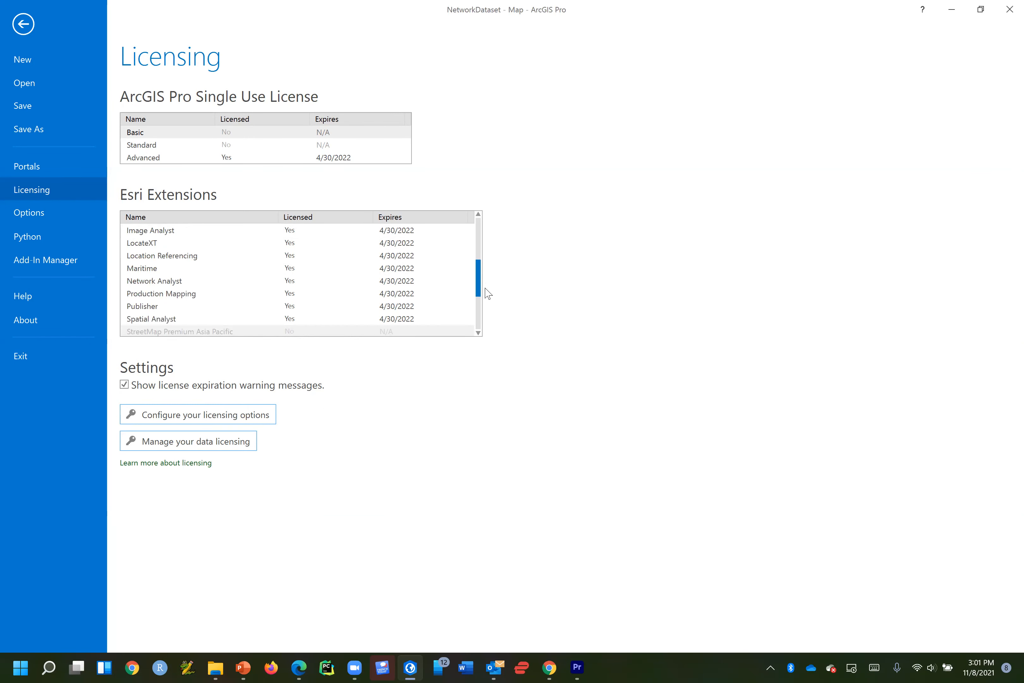
click(222, 284)
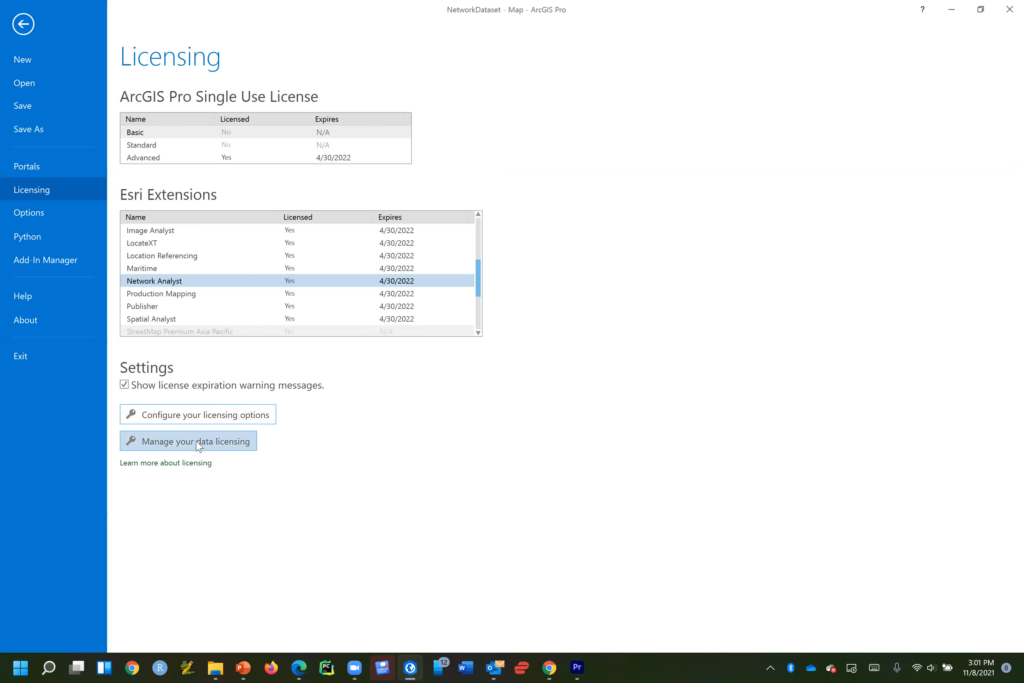
click(21, 33)
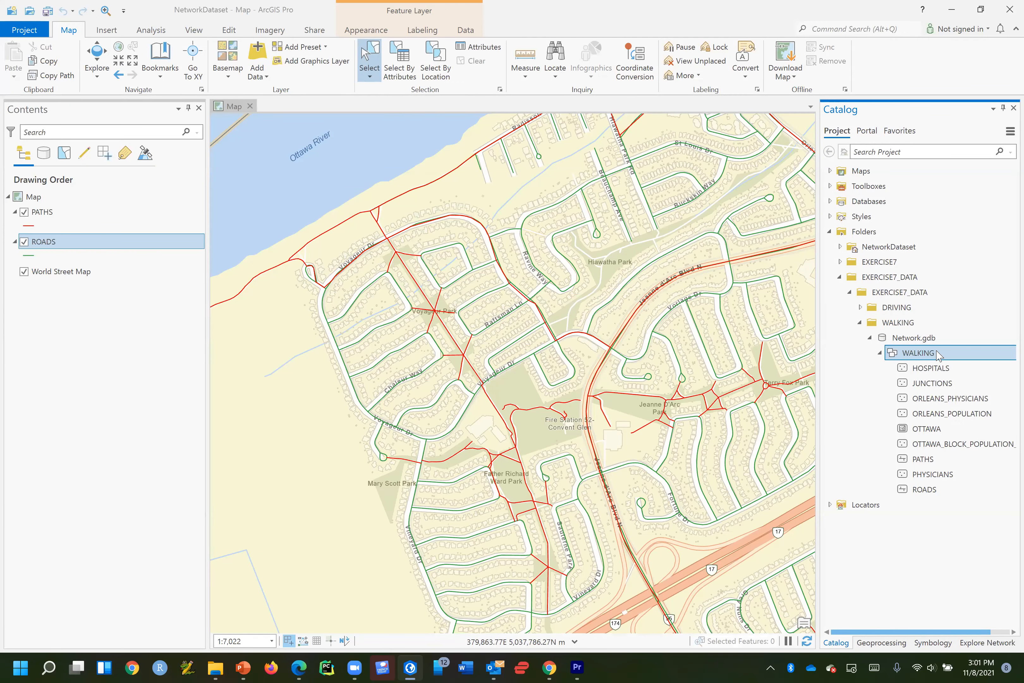
Start a new network dataset in the WALKING feature dataset and name it WALKING_ND
right_click(938, 355)
mouse_move(877, 359)
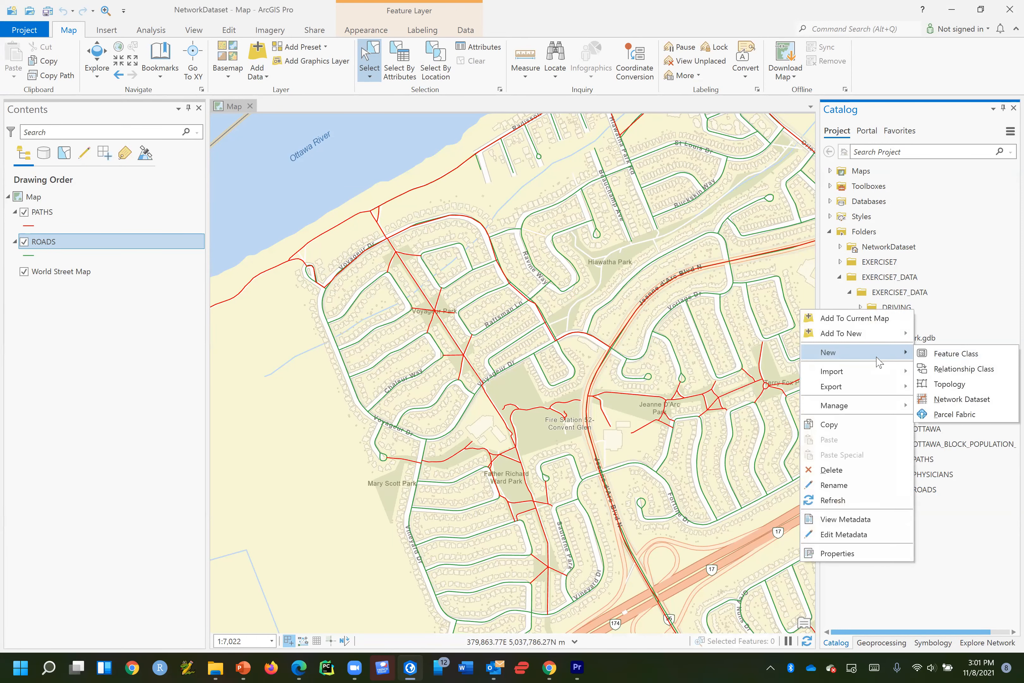
click(999, 404)
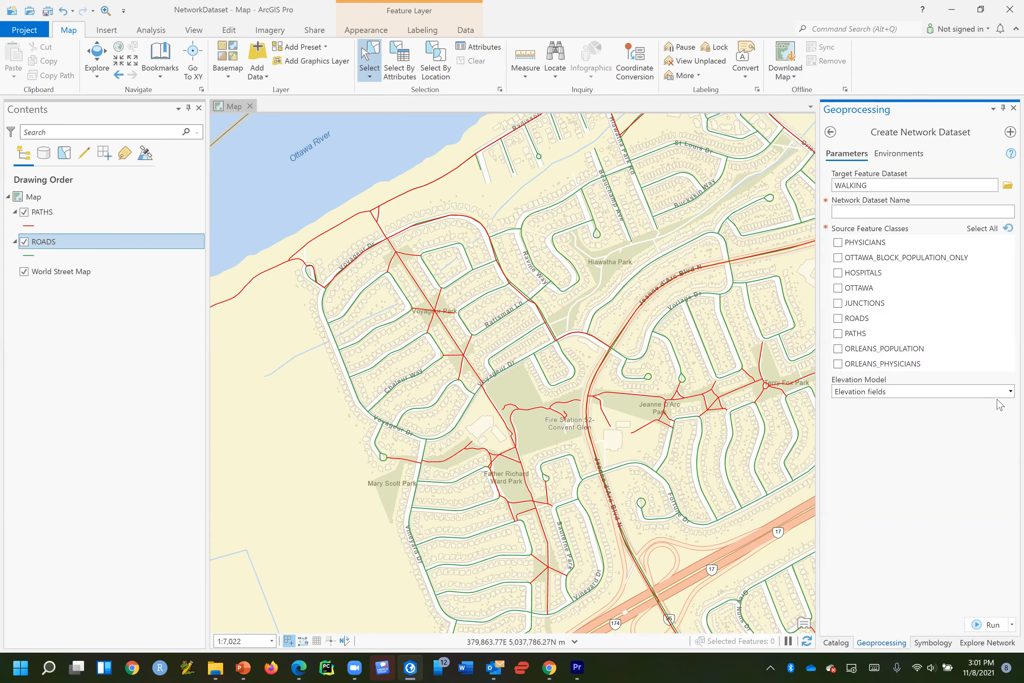
click(878, 208)
text(WALKING)
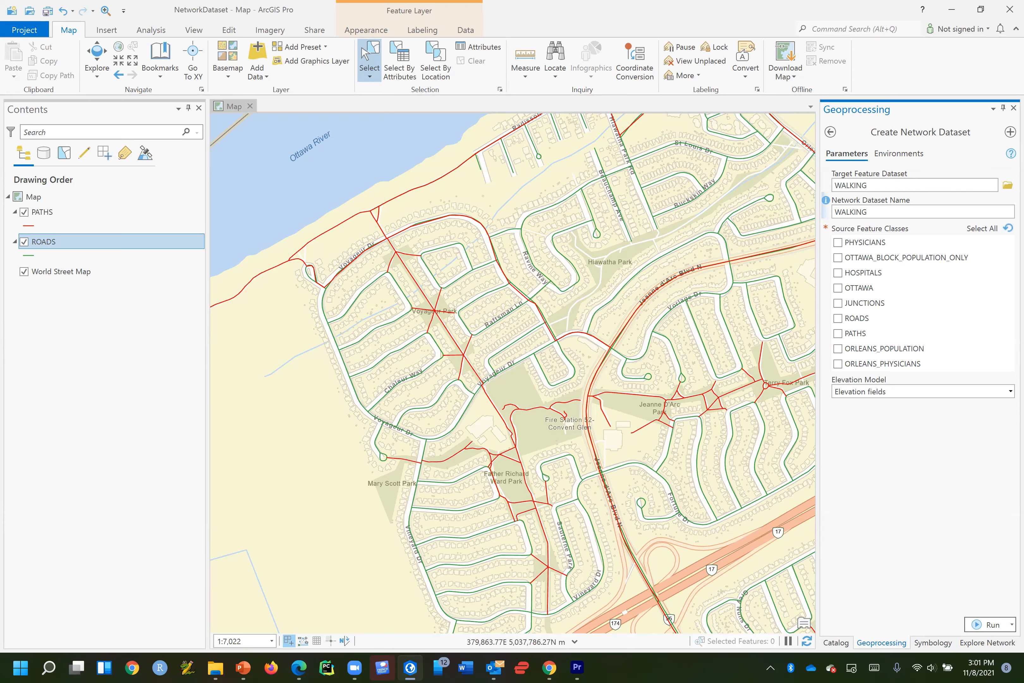
text(_ND)
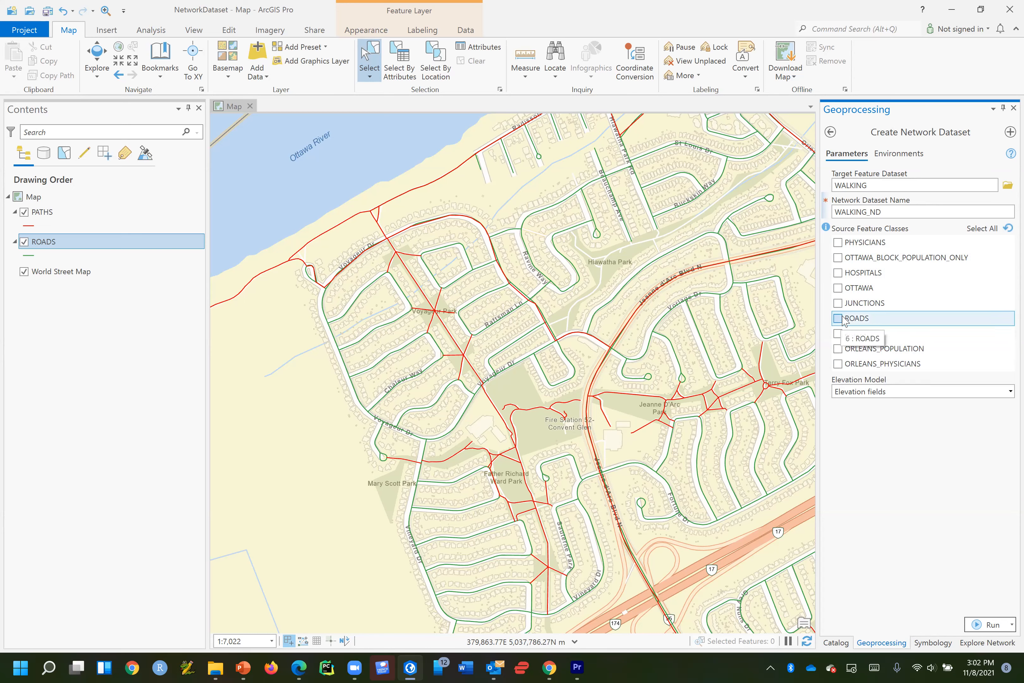
Include PATHS and ROADS as source feature classes and run the Create Network Dataset tool
click(838, 333)
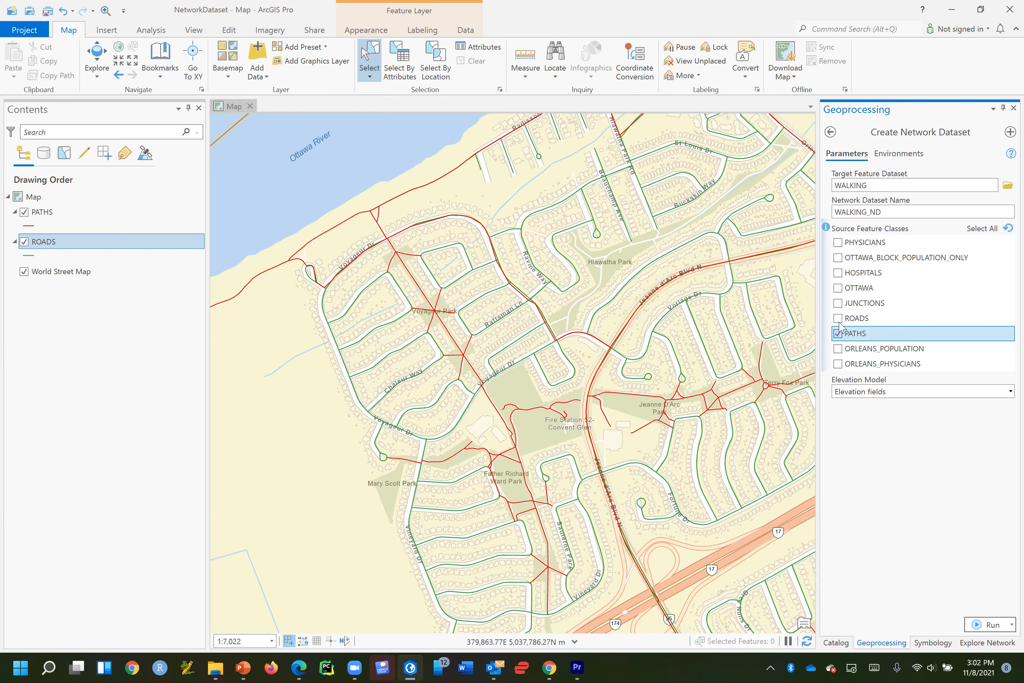
click(837, 318)
click(979, 624)
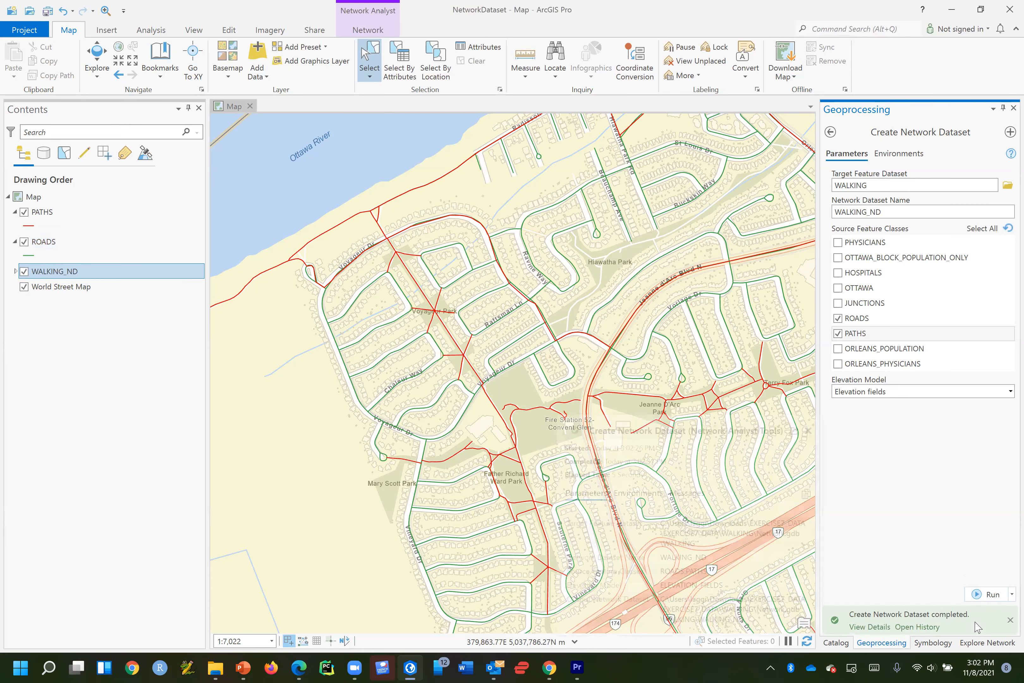
mouse_move(978, 625)
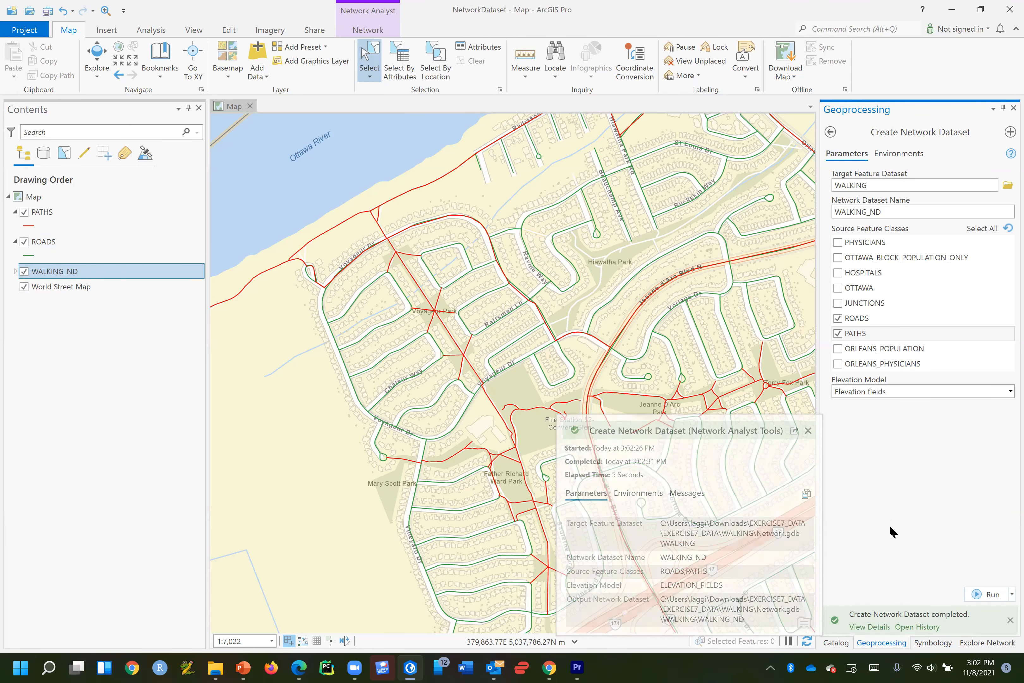
Examine the general properties, spatial reference and source settings of the WALKING_ND network dataset
click(836, 643)
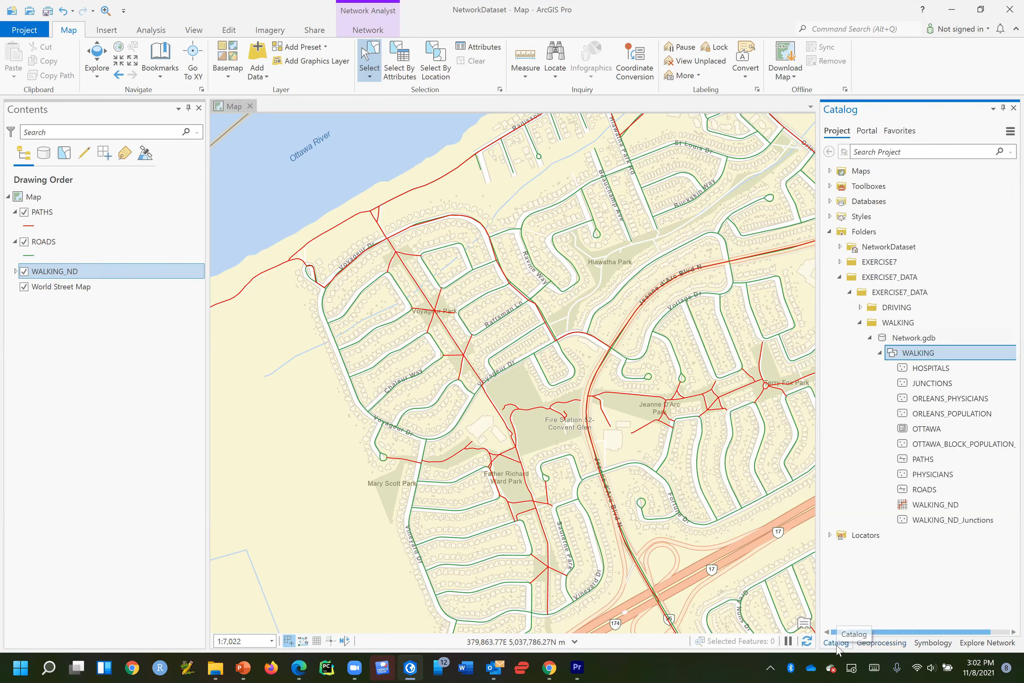
click(926, 508)
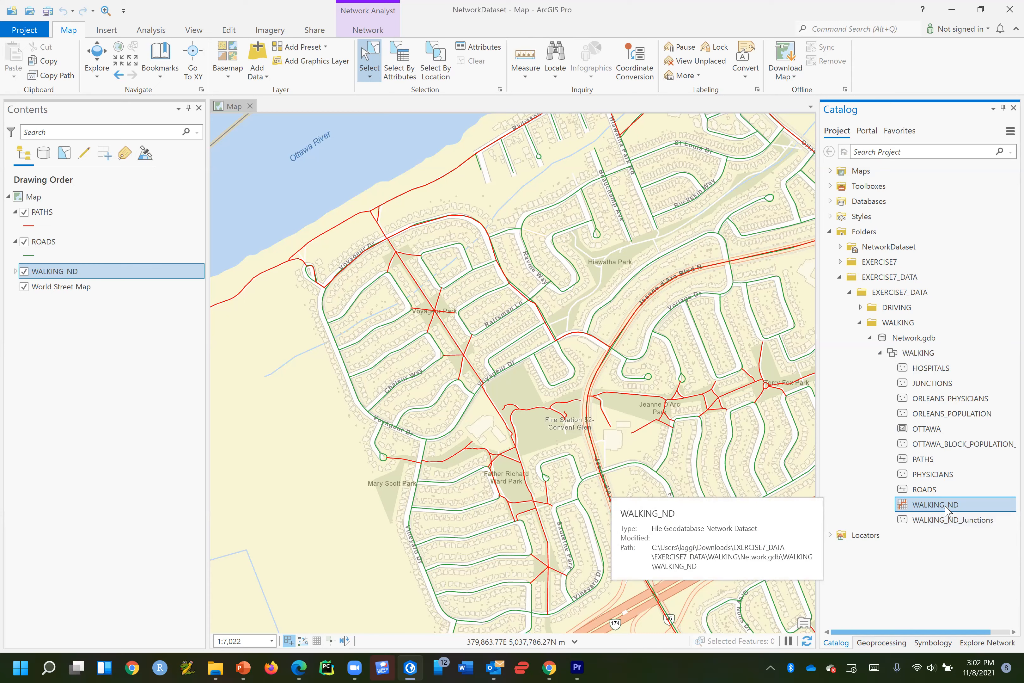
right_click(921, 507)
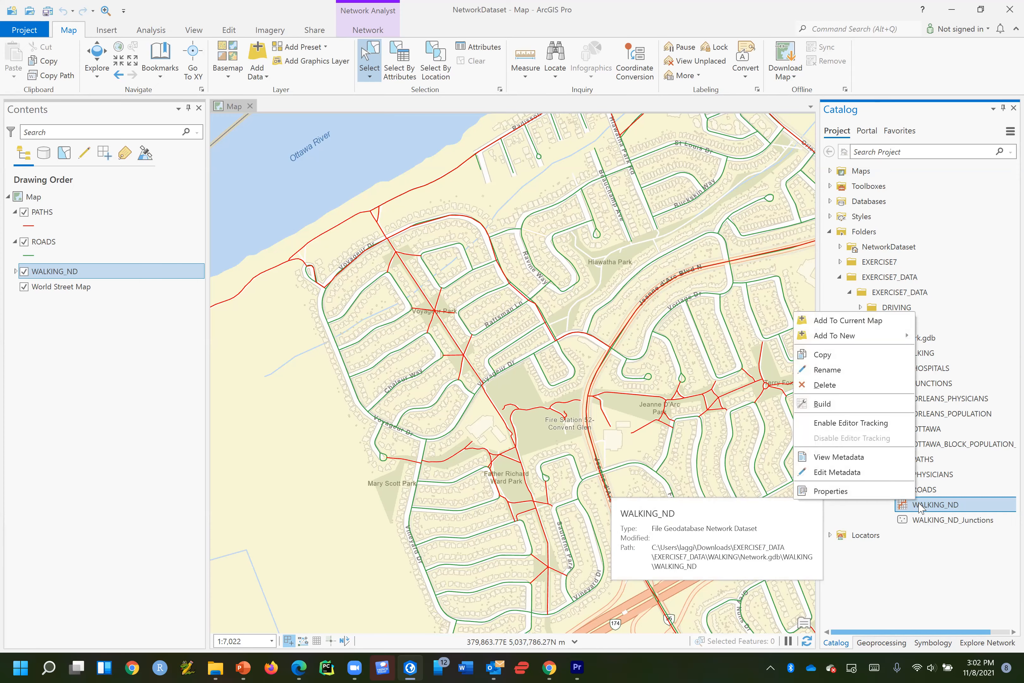
click(880, 494)
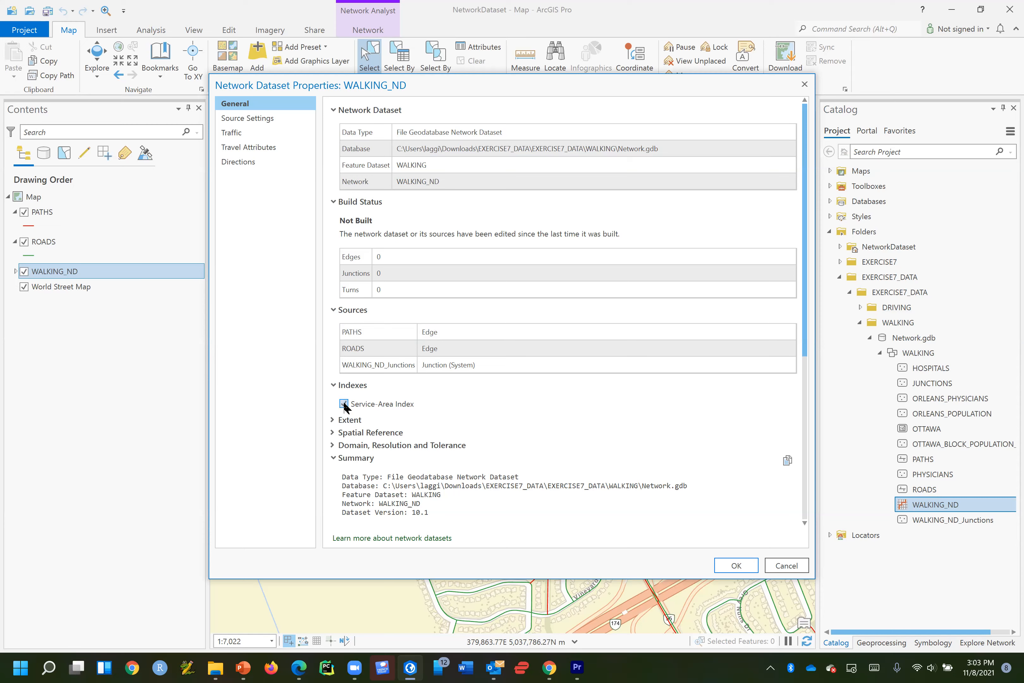
click(333, 433)
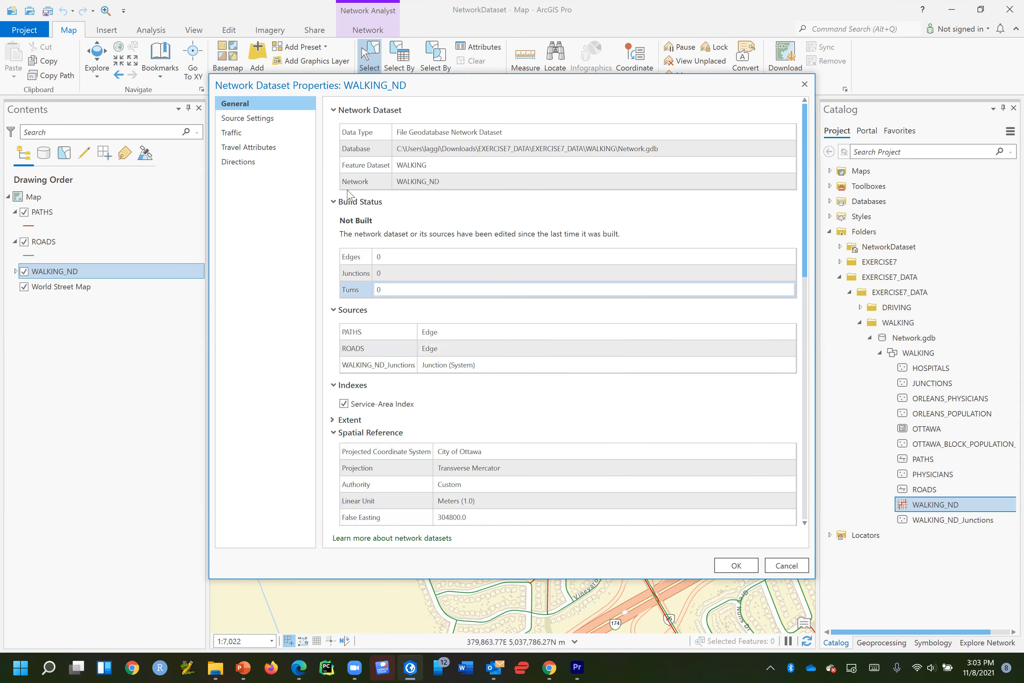
click(270, 123)
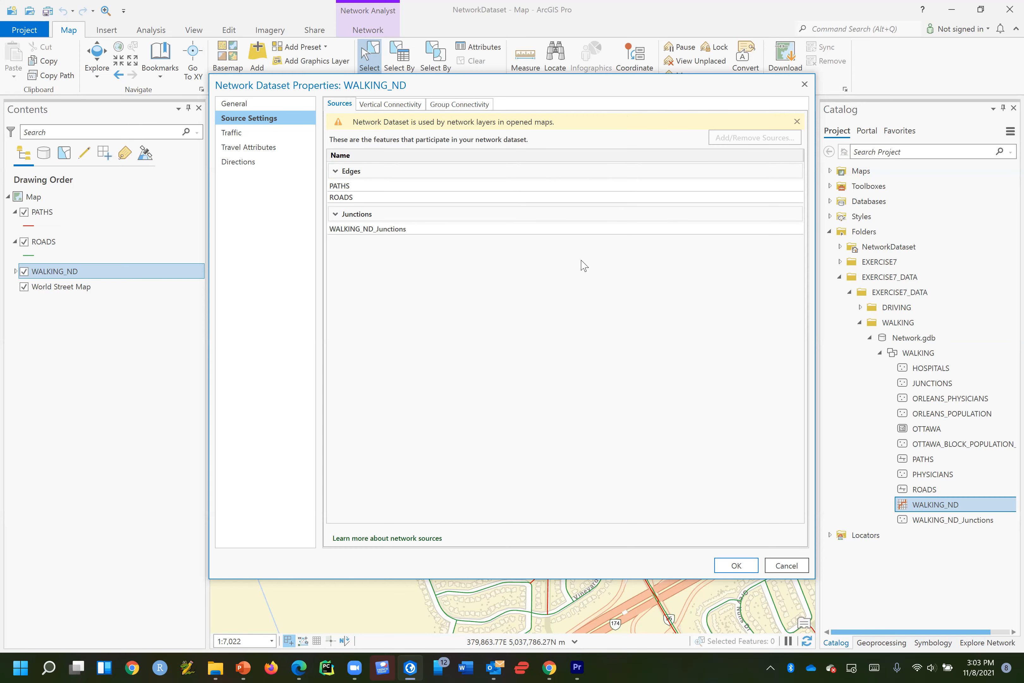
click(737, 566)
Remove the WALKING_ND layer from the map and reopen the network dataset's source settings
right_click(60, 279)
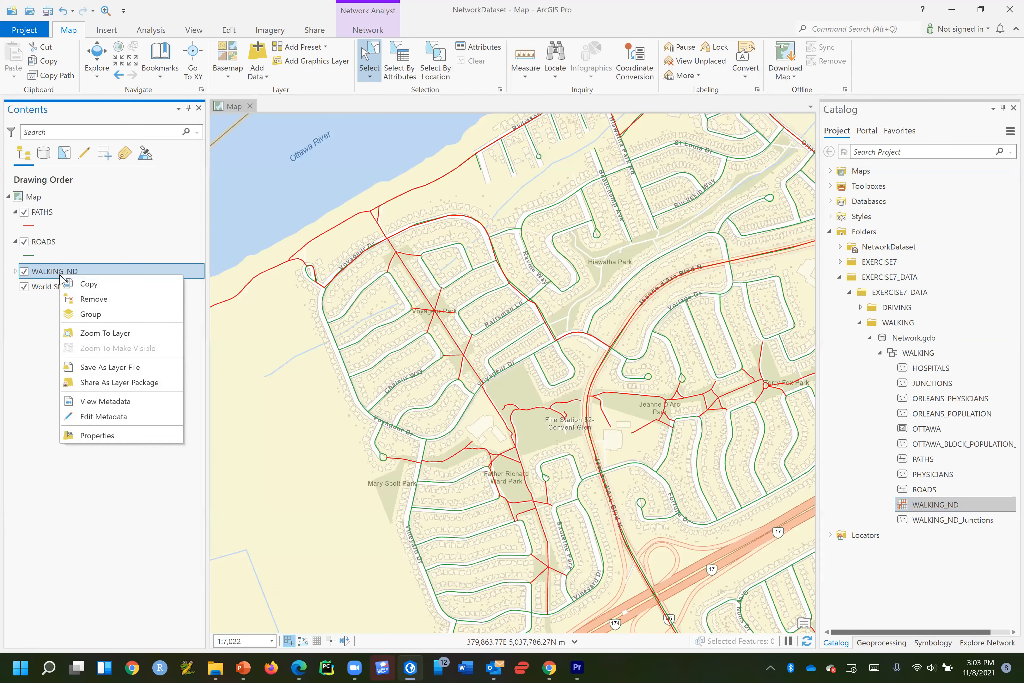
click(74, 300)
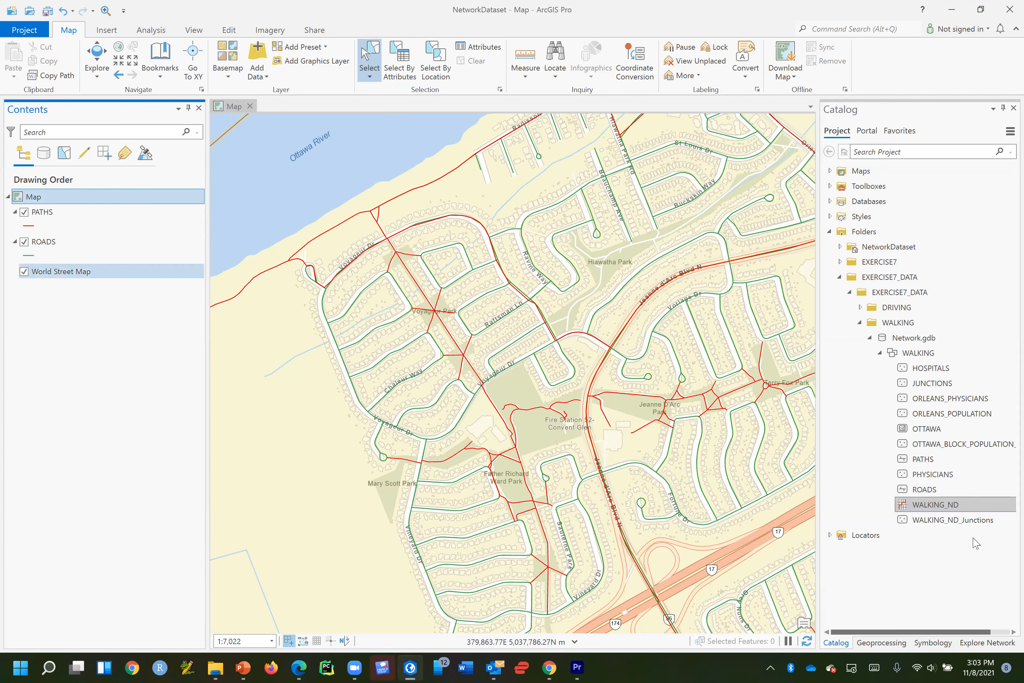
click(934, 507)
right_click(934, 508)
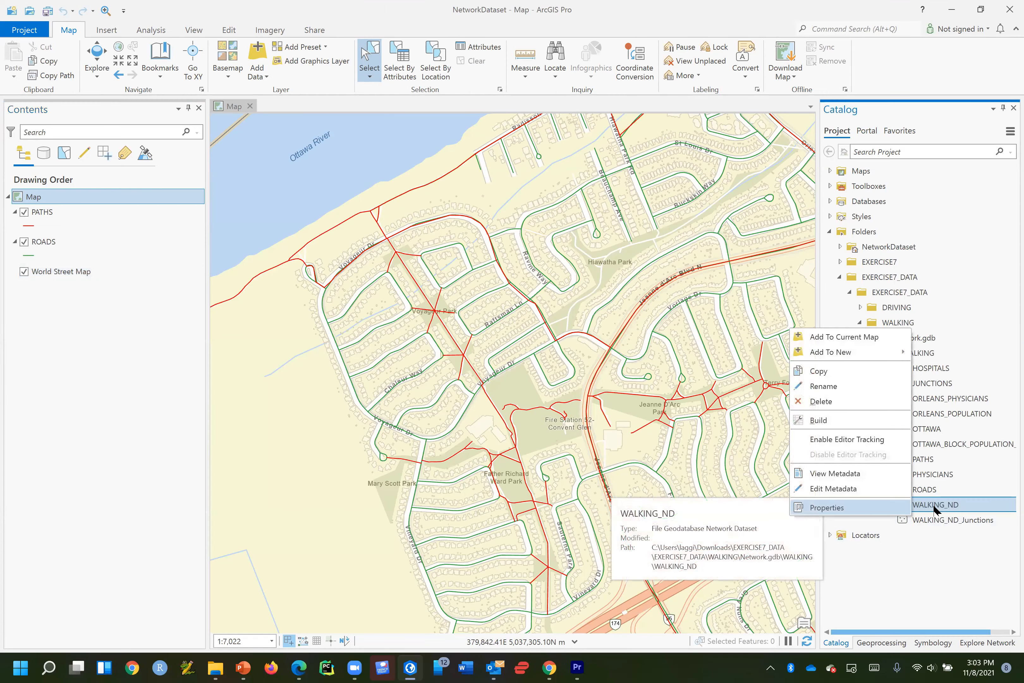
click(827, 507)
click(249, 118)
Examine the elevation field choices for the ROADS from-node in the vertical connectivity settings
click(393, 103)
click(723, 219)
click(799, 221)
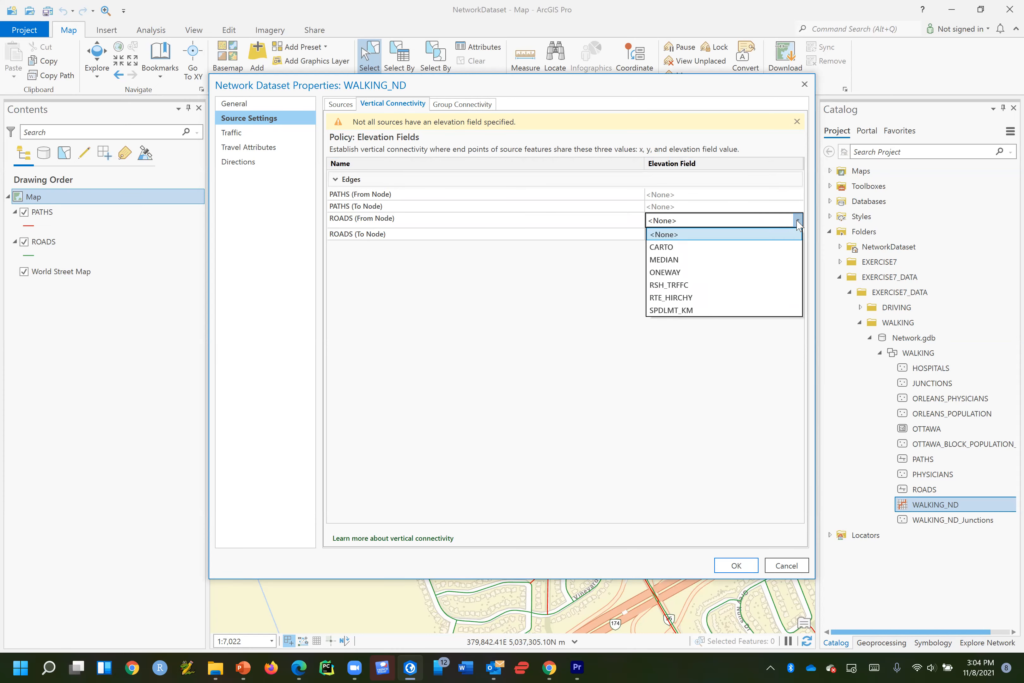
click(798, 220)
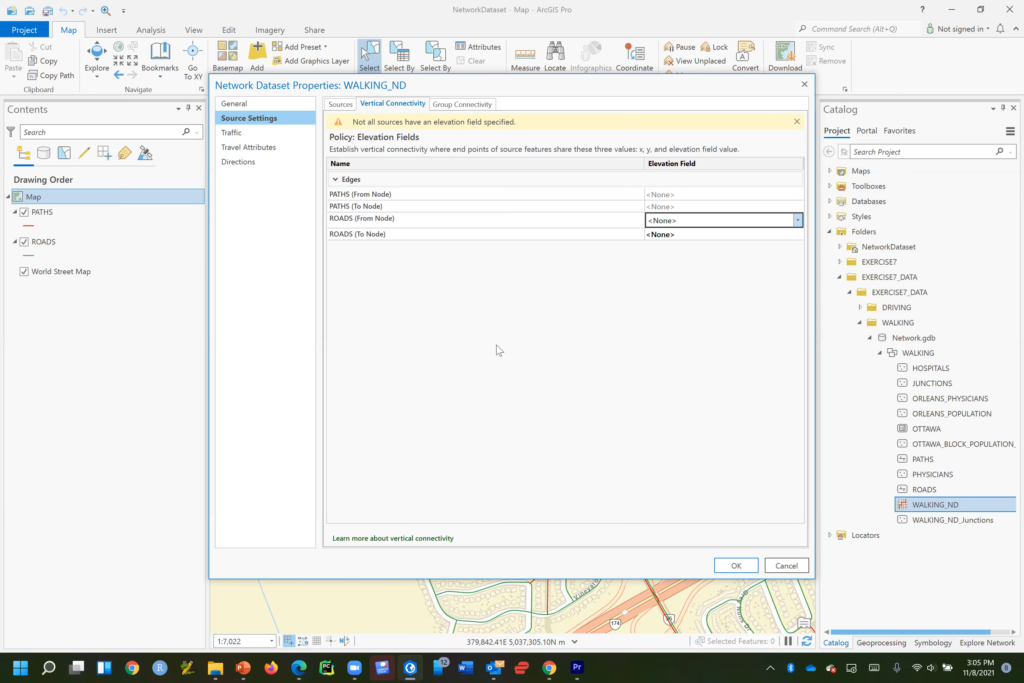
Set the group connectivity policy of both PATHS and ROADS to Any Vertex
click(467, 104)
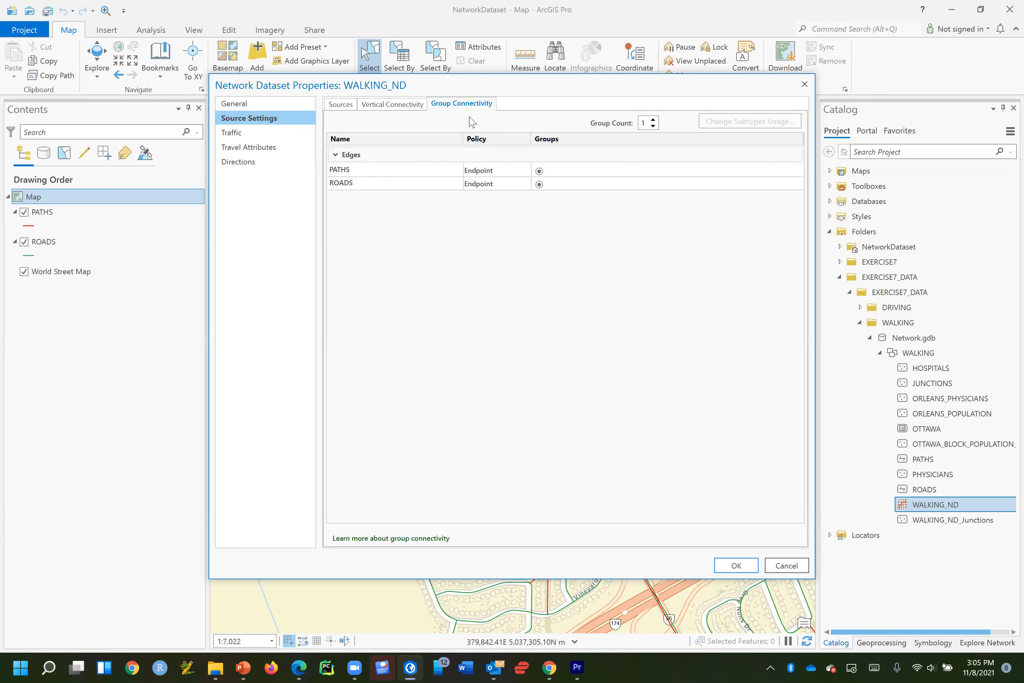
click(376, 173)
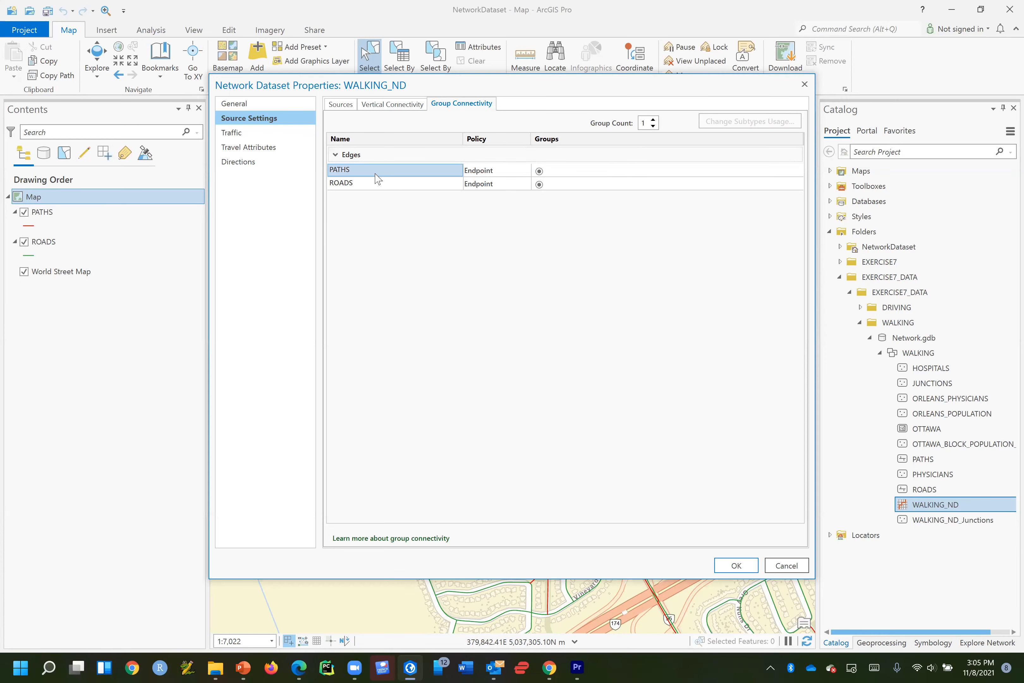
click(525, 169)
click(525, 169)
click(527, 172)
click(517, 197)
click(522, 188)
click(524, 185)
click(526, 185)
click(515, 210)
Try a connectivity group count of 2 and restore it to 1, keeping PATHS on the Any Vertex policy
click(652, 120)
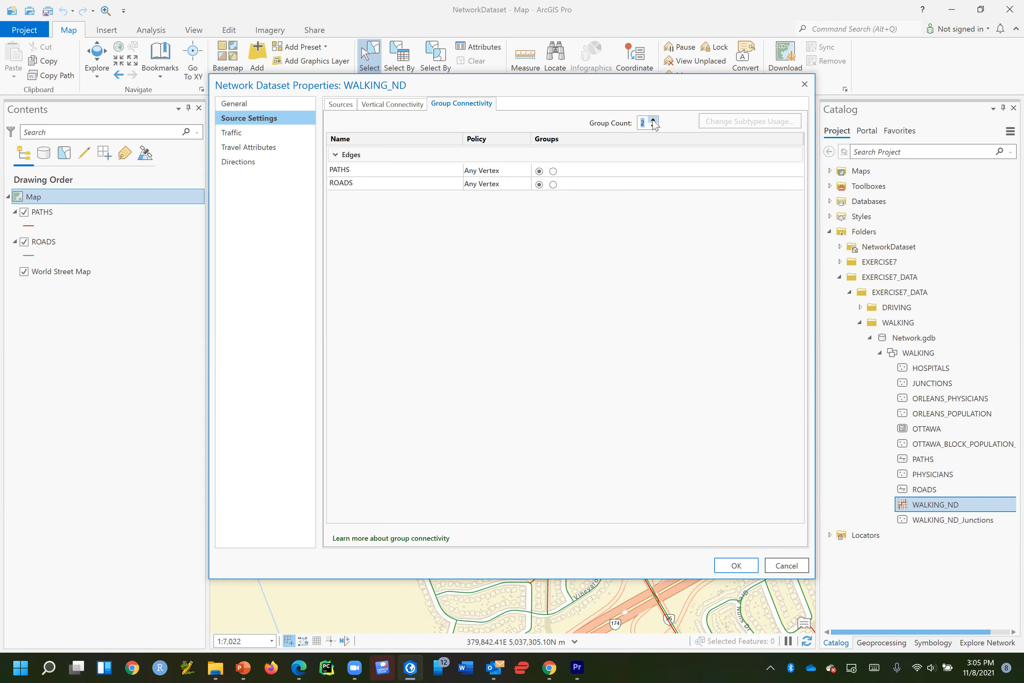
click(653, 126)
click(525, 169)
click(537, 229)
click(339, 168)
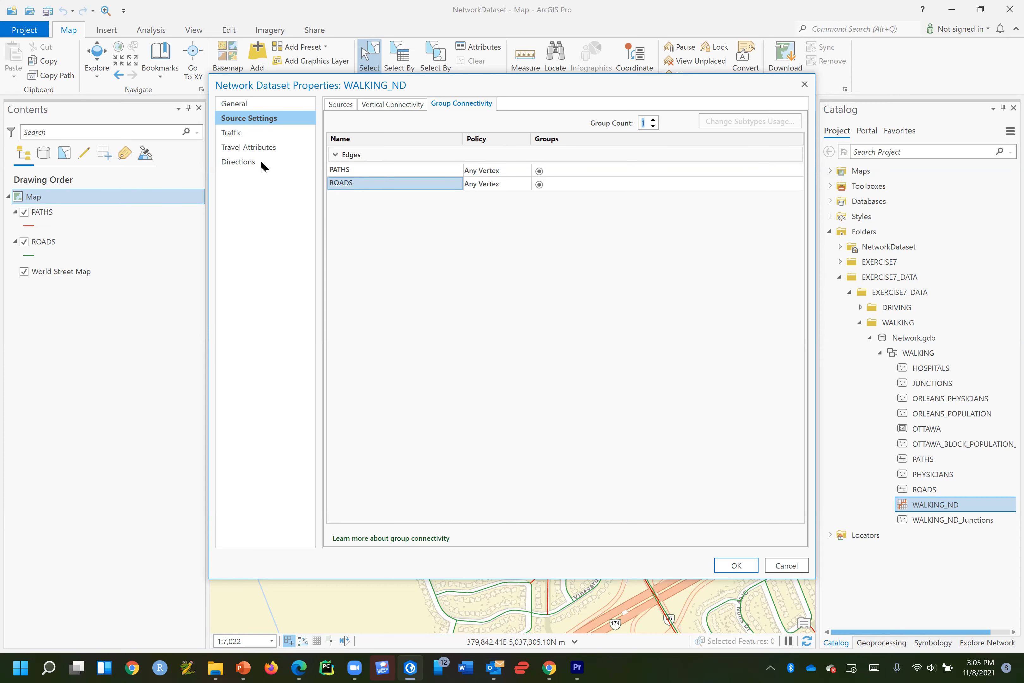
Add a new travel mode to WALKING_ND's travel attributes and set its type to Walking
click(241, 149)
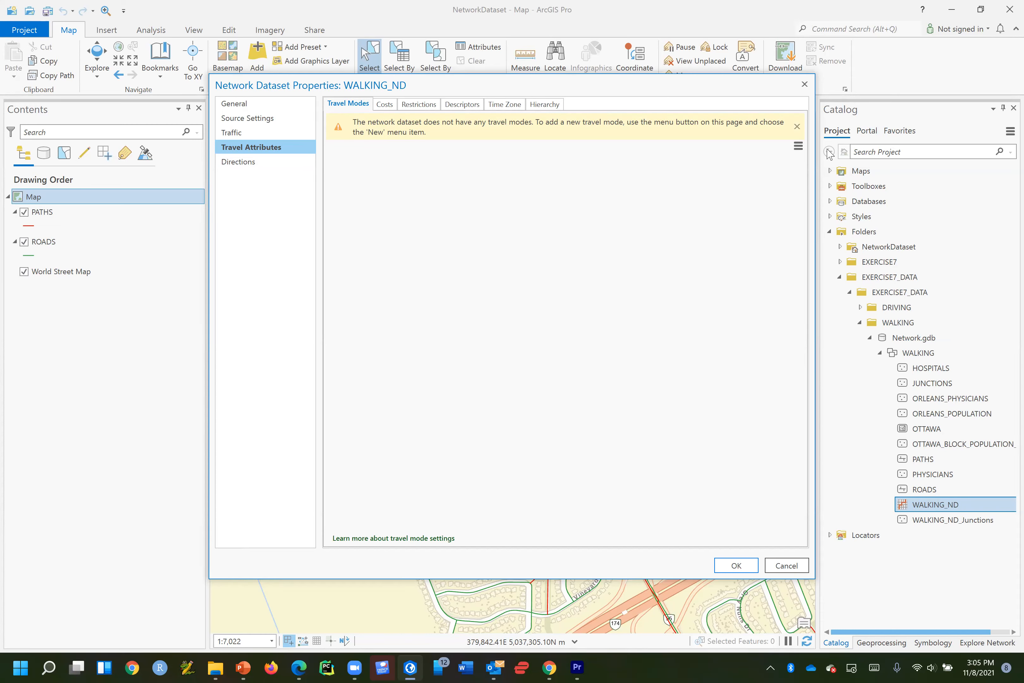
click(798, 145)
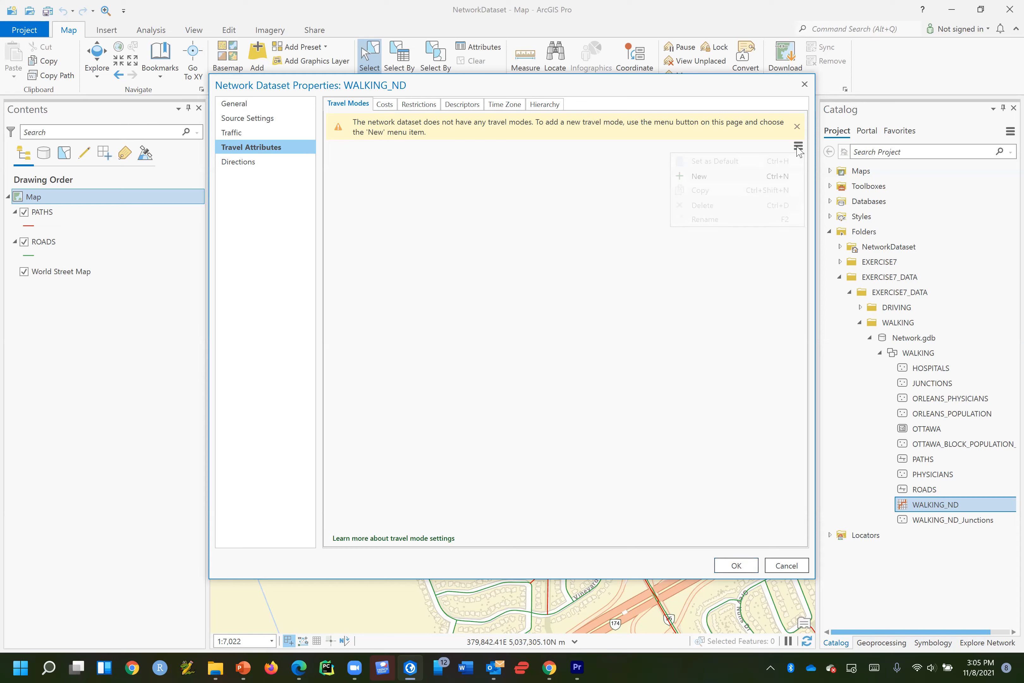
click(755, 176)
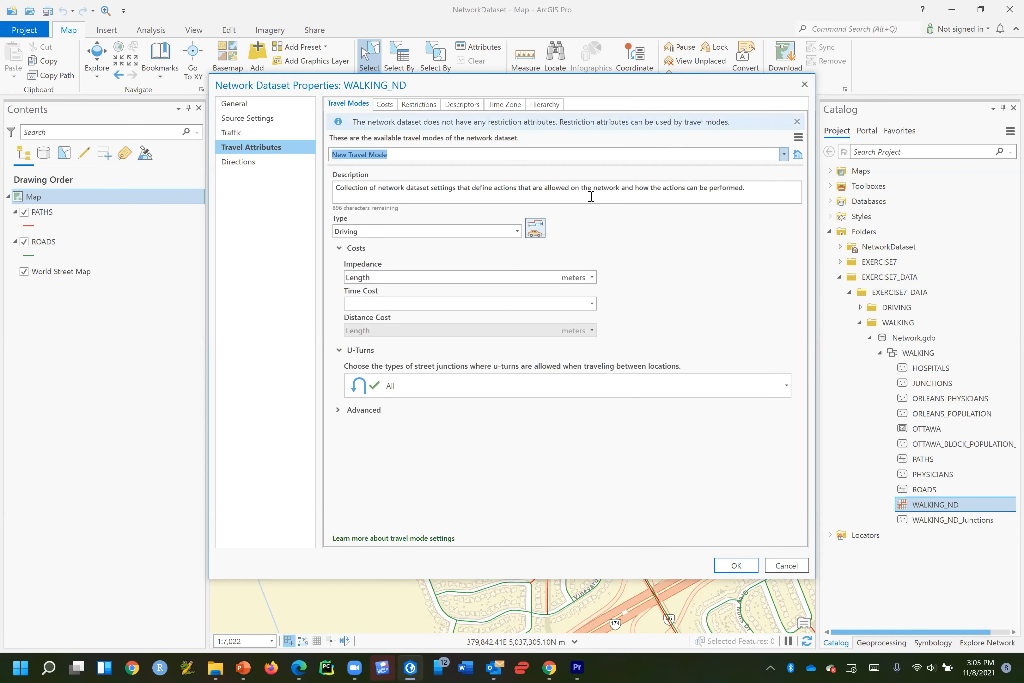
click(518, 231)
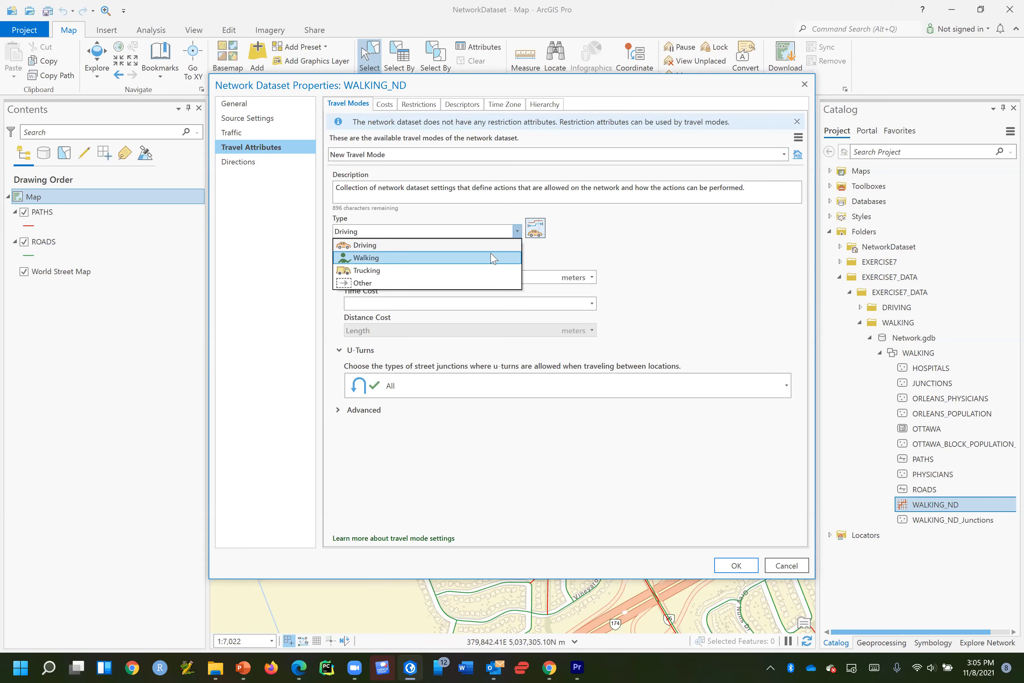
click(494, 259)
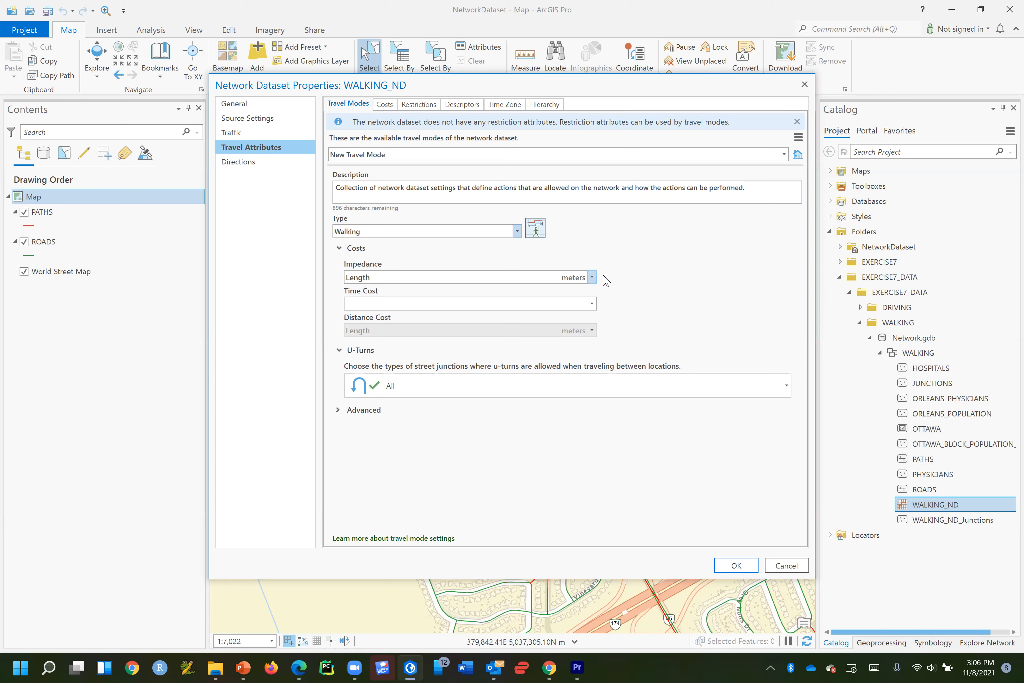
Check the travel mode's impedance choices, and add a new cost attribute named WALKTIME to the network dataset's costs
click(593, 277)
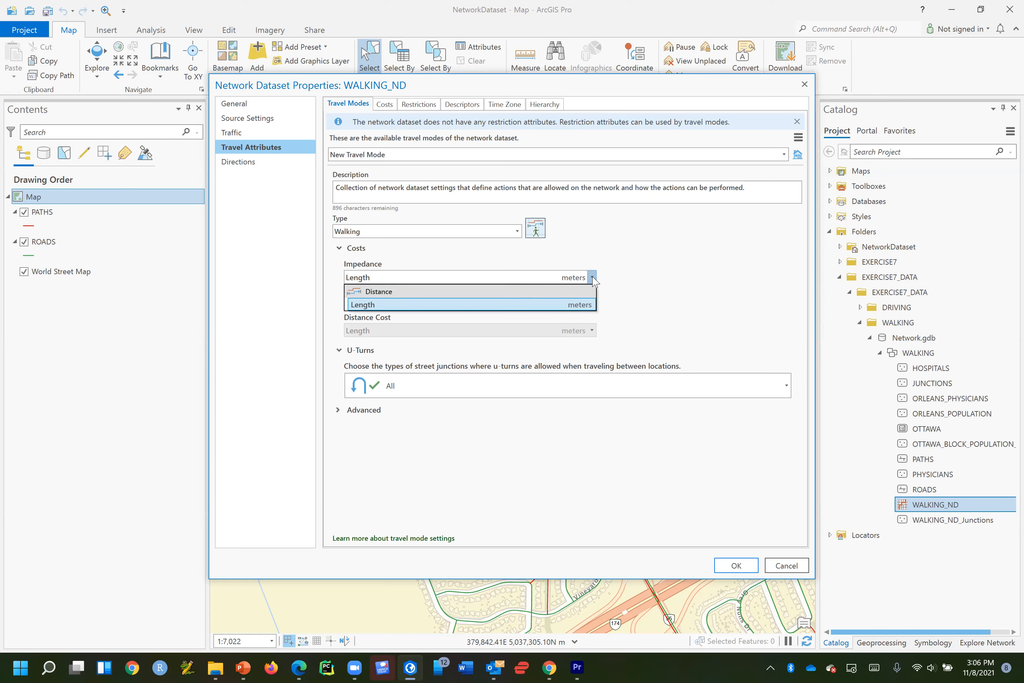
click(592, 278)
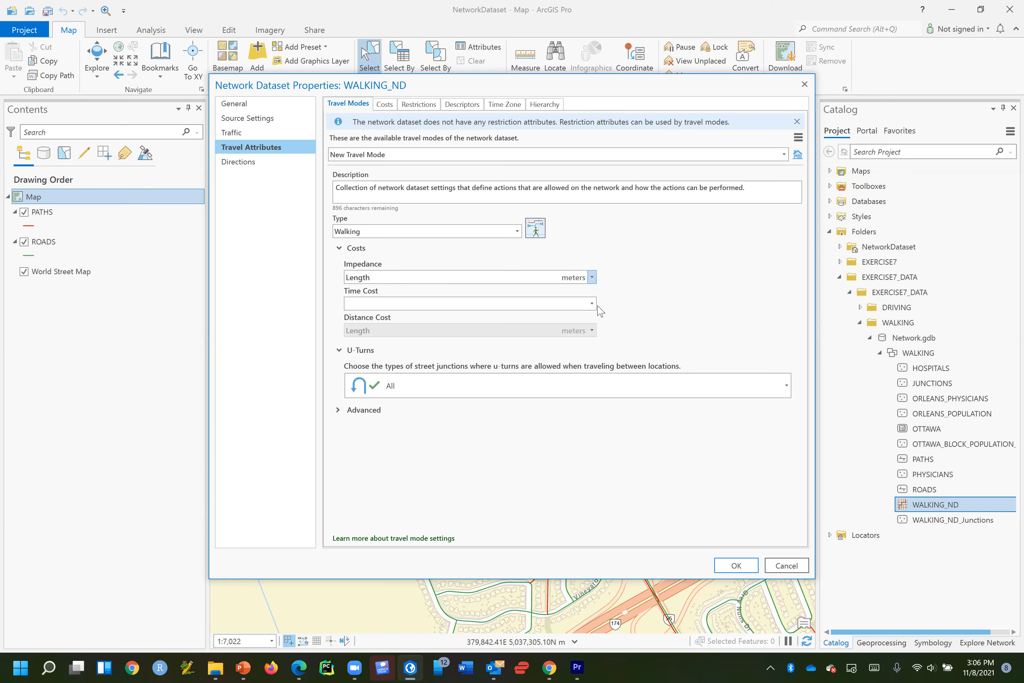
click(384, 104)
click(798, 123)
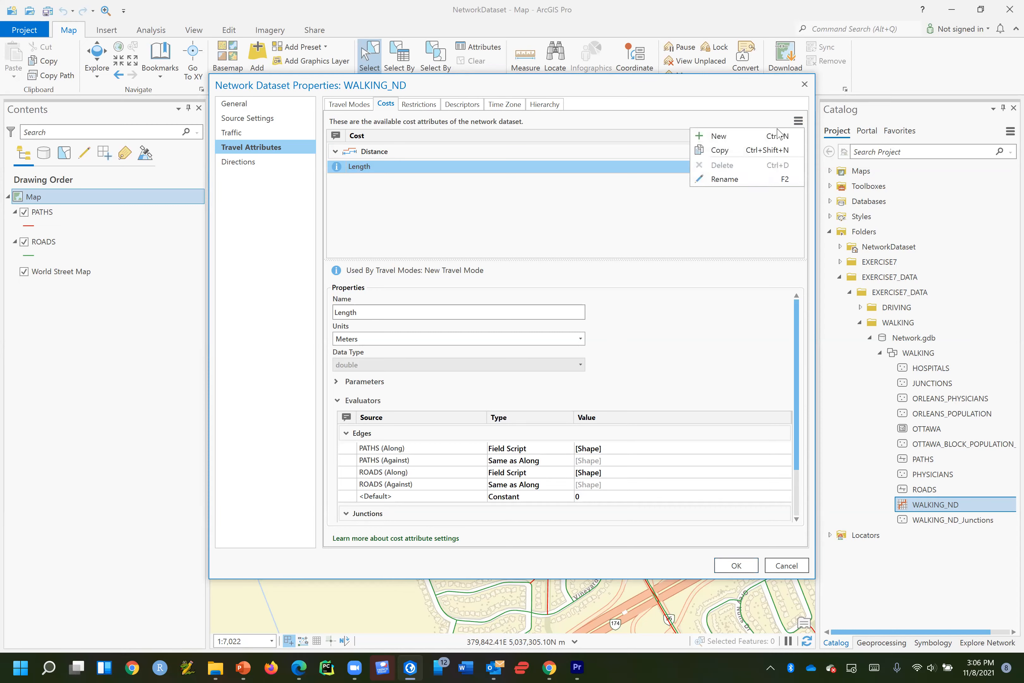
click(759, 137)
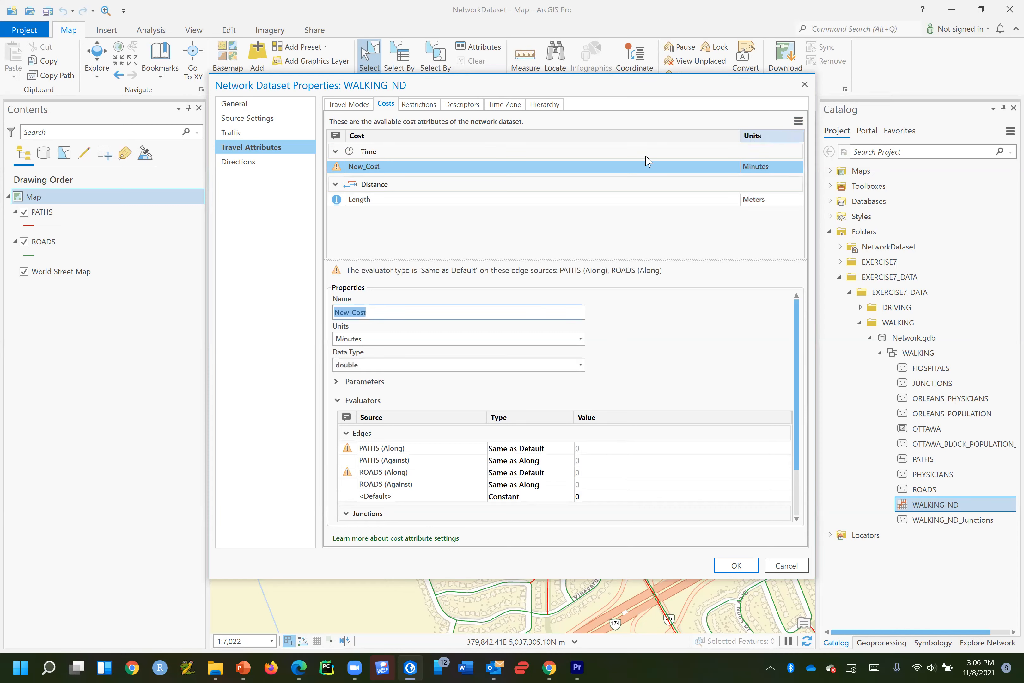
text(WALKTIME)
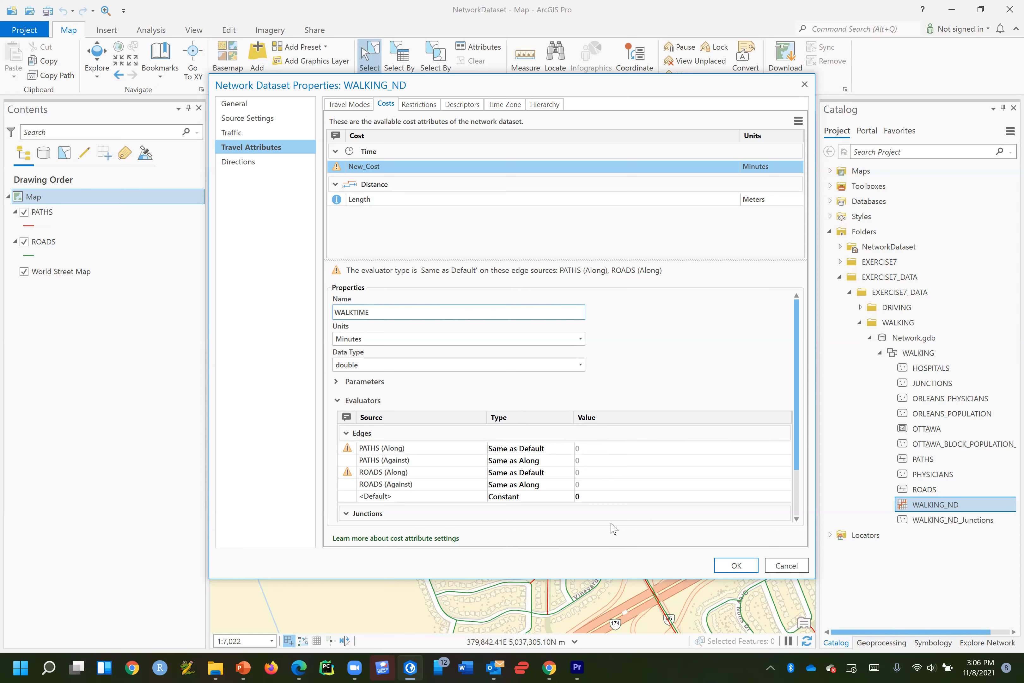
Set WALKTIME's PATHS (Along) evaluator to a Python Field Script with the result !WALKTIME!
click(637, 447)
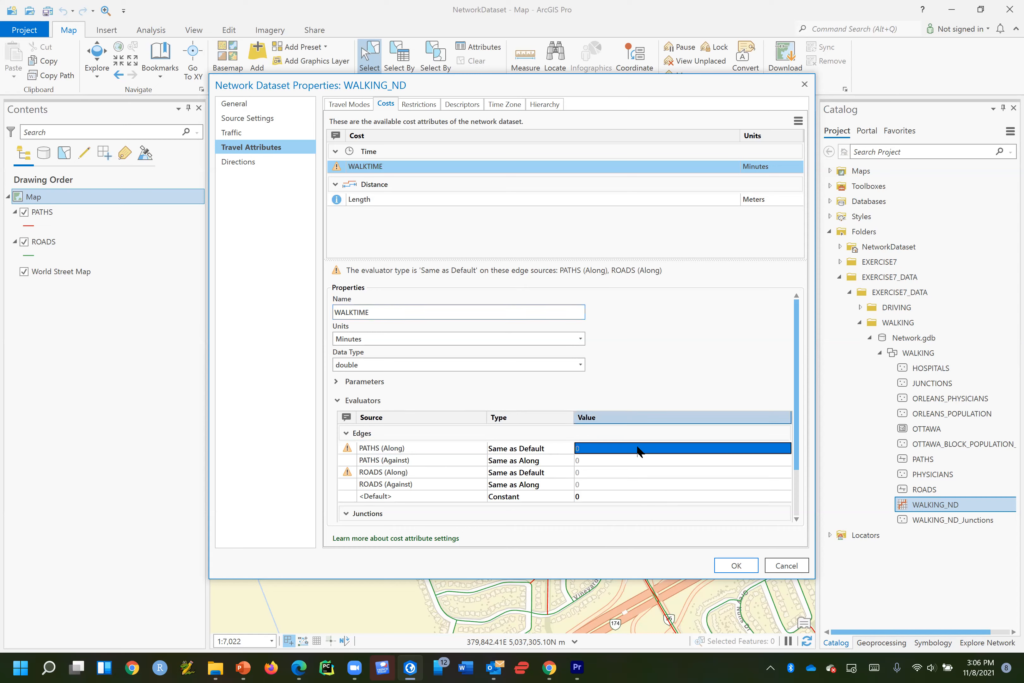
click(564, 450)
click(568, 451)
click(511, 502)
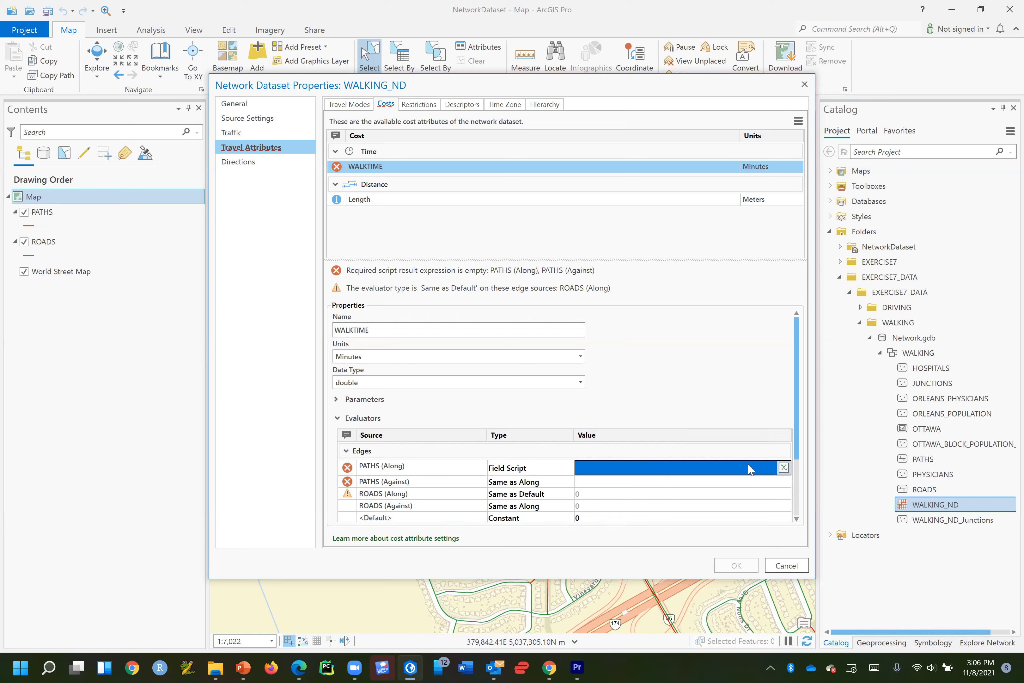
click(783, 468)
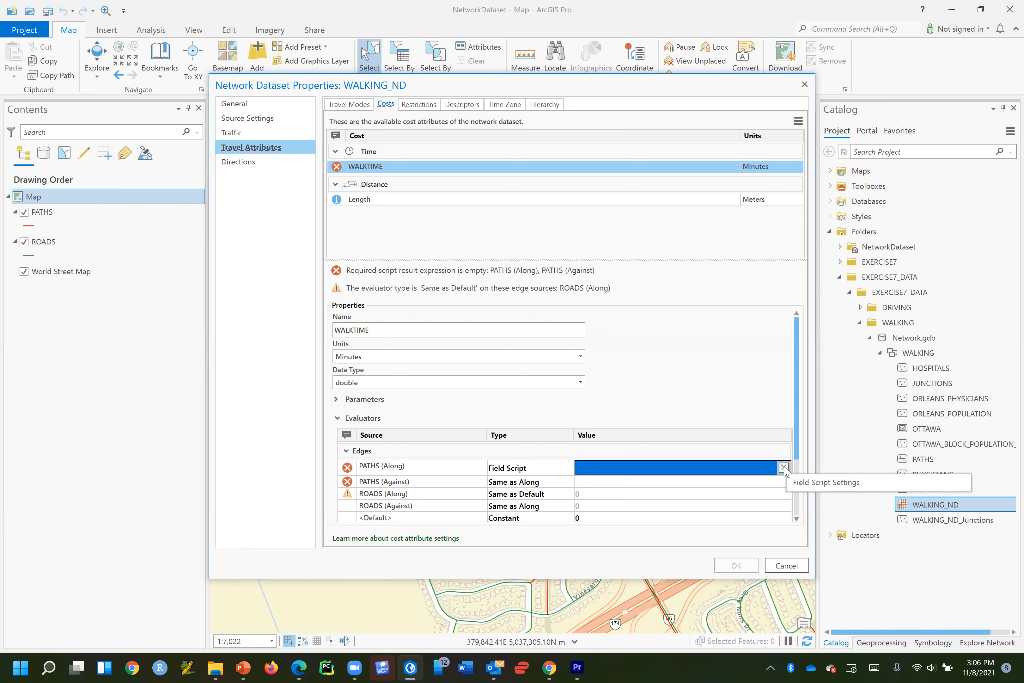
click(617, 263)
click(568, 273)
click(507, 293)
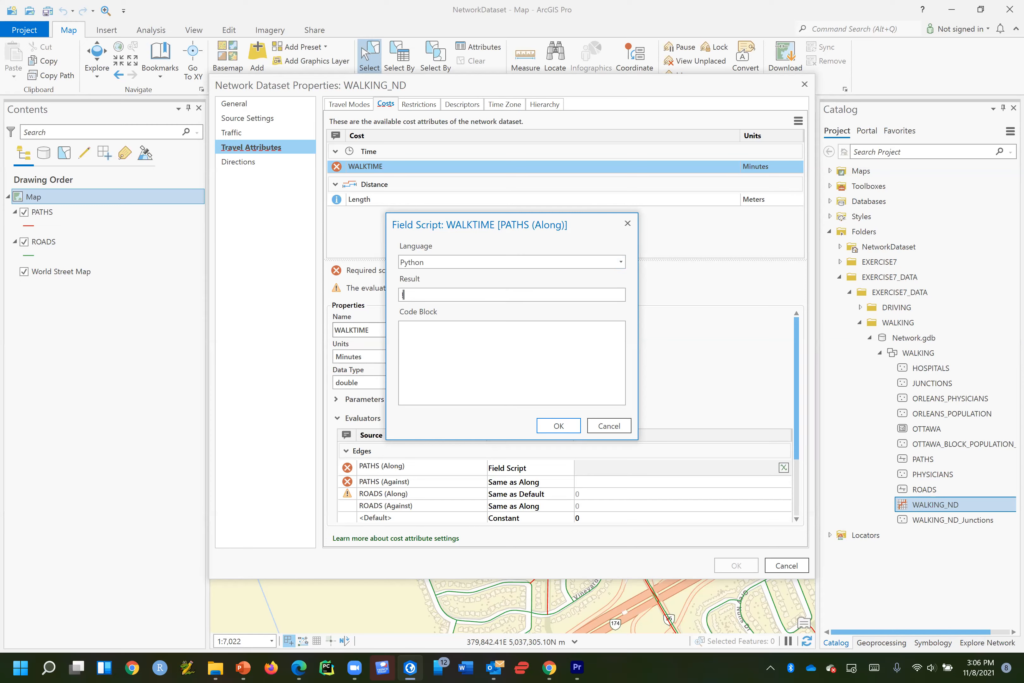
text(!WALKTIME!)
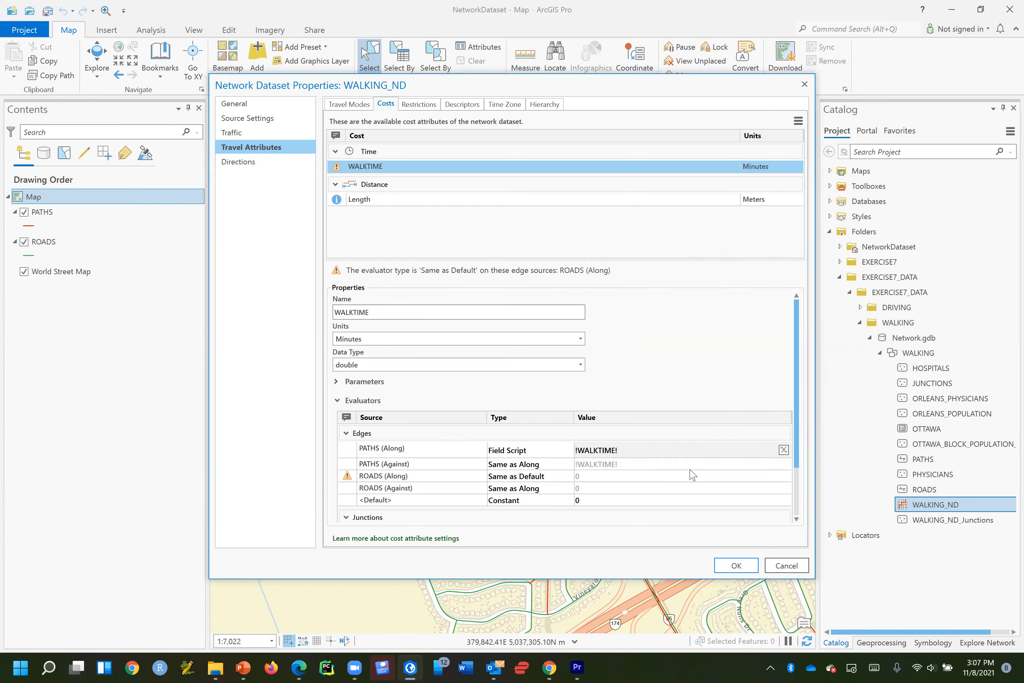
Set WALKTIME's ROADS (Along) evaluator to a Field Script with the result !WALKTIME!
click(567, 478)
click(568, 474)
click(511, 509)
click(705, 473)
click(784, 474)
click(519, 293)
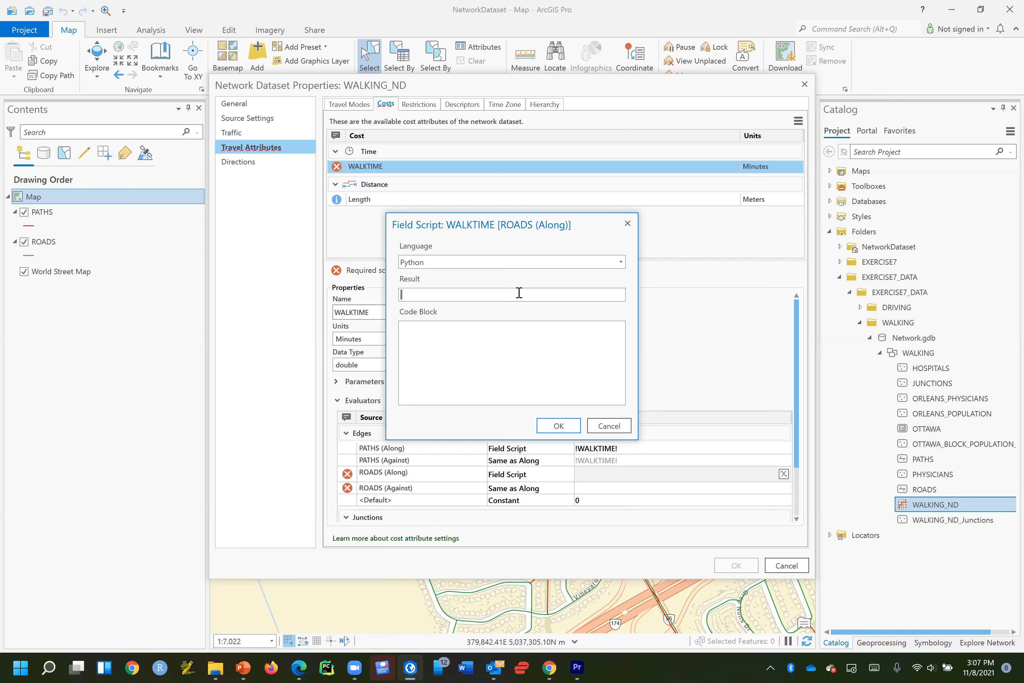
text(!WALKTIME!)
click(560, 426)
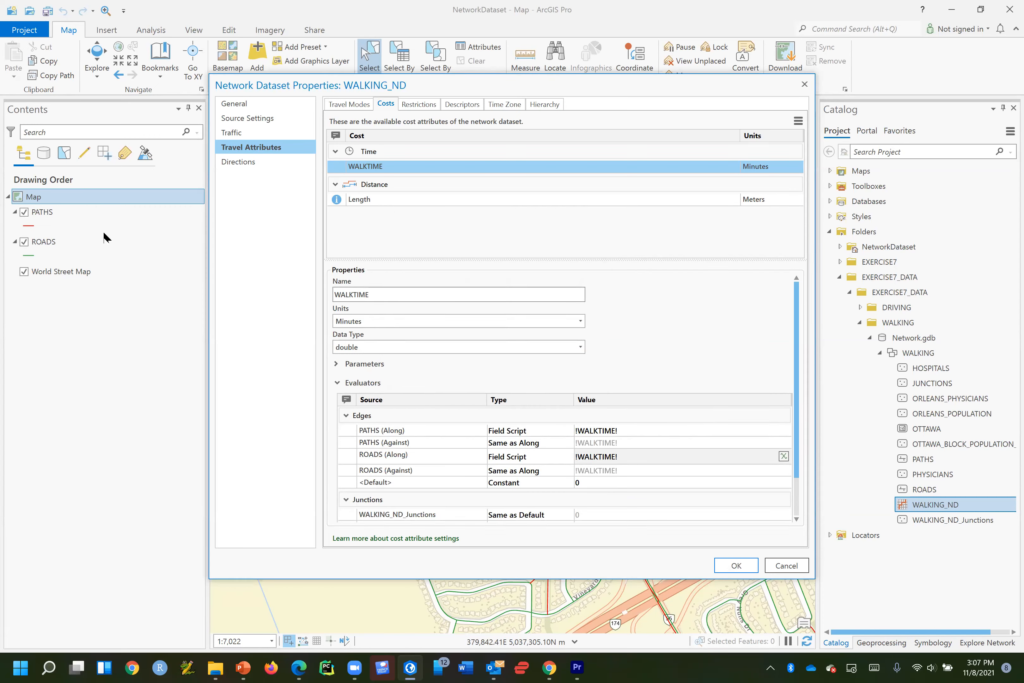
Examine WALKING_ND's restriction, hierarchy and descriptor settings, and review the WALKTIME cost evaluators
click(420, 106)
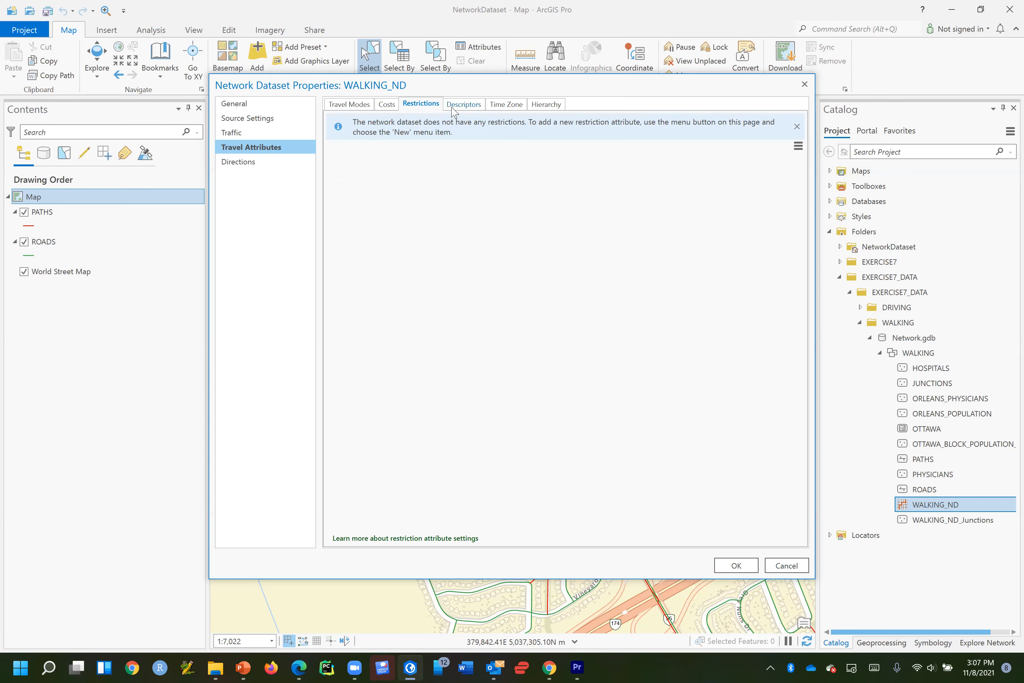
click(548, 108)
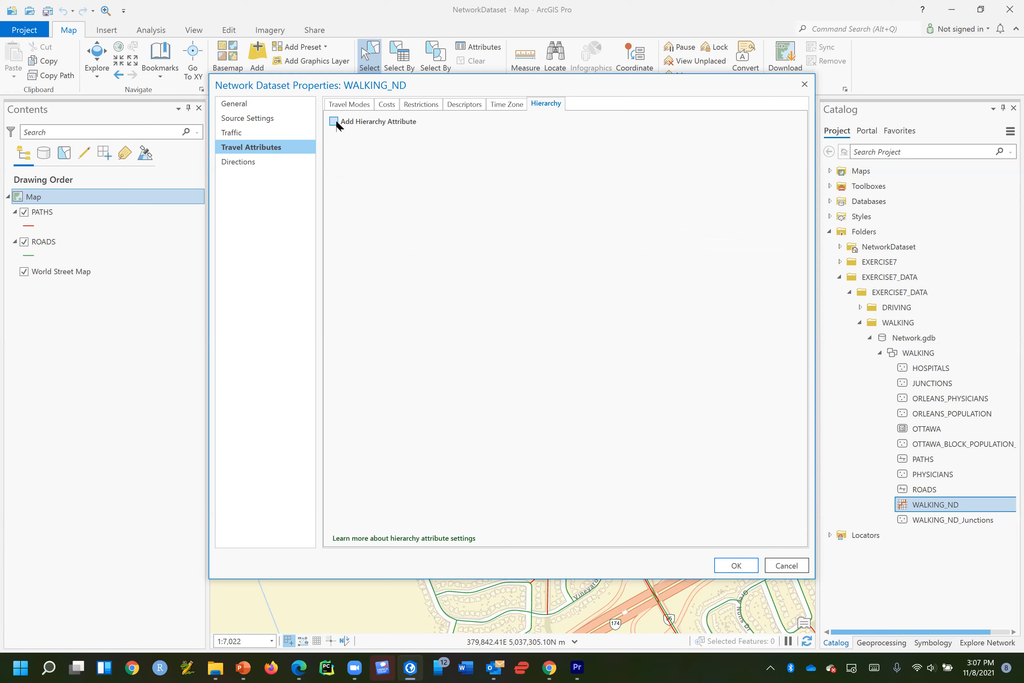
click(461, 106)
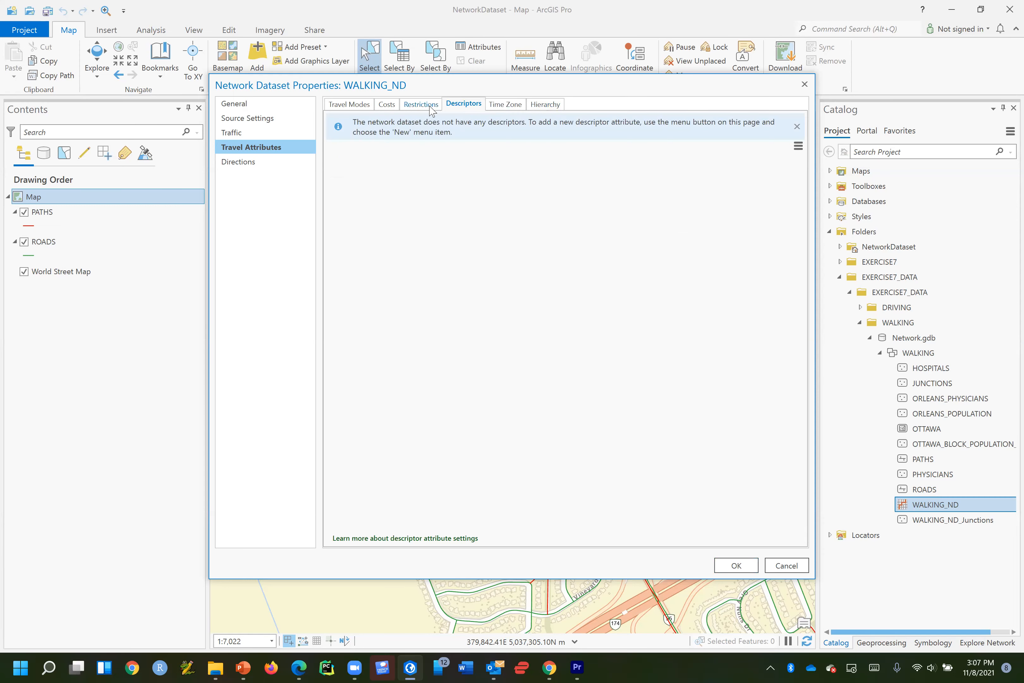
click(410, 111)
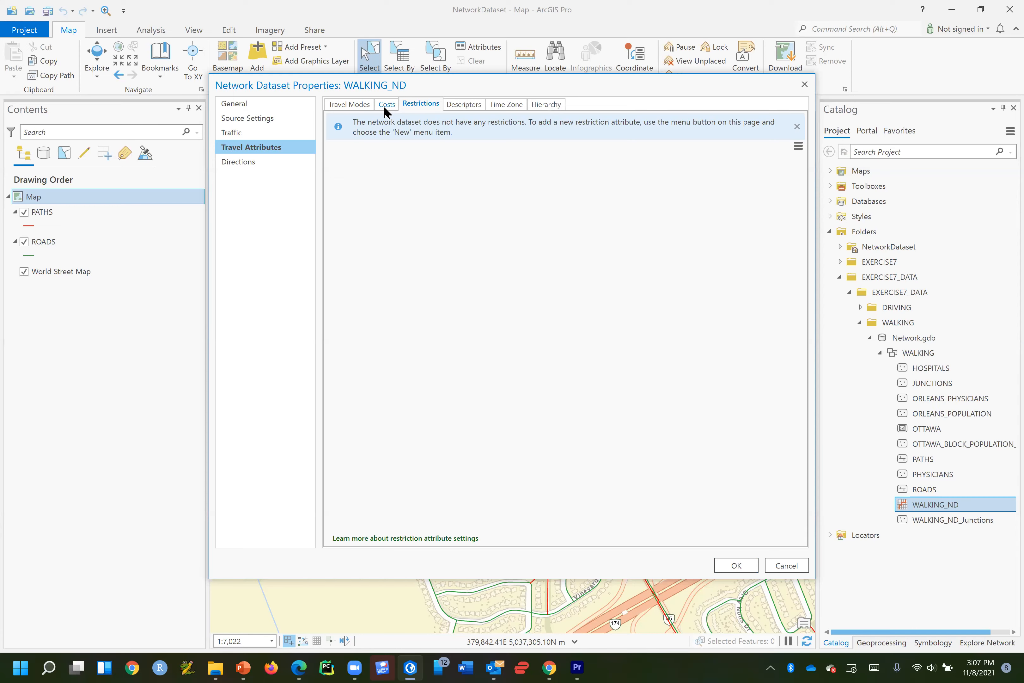
click(386, 105)
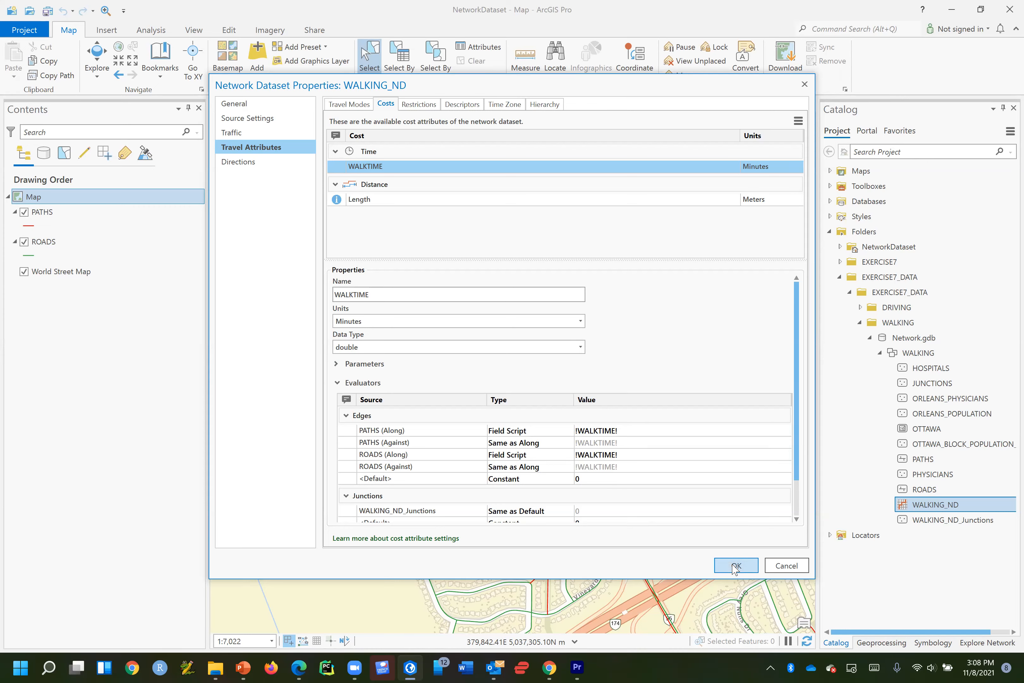
scroll(680, 429, down, 2)
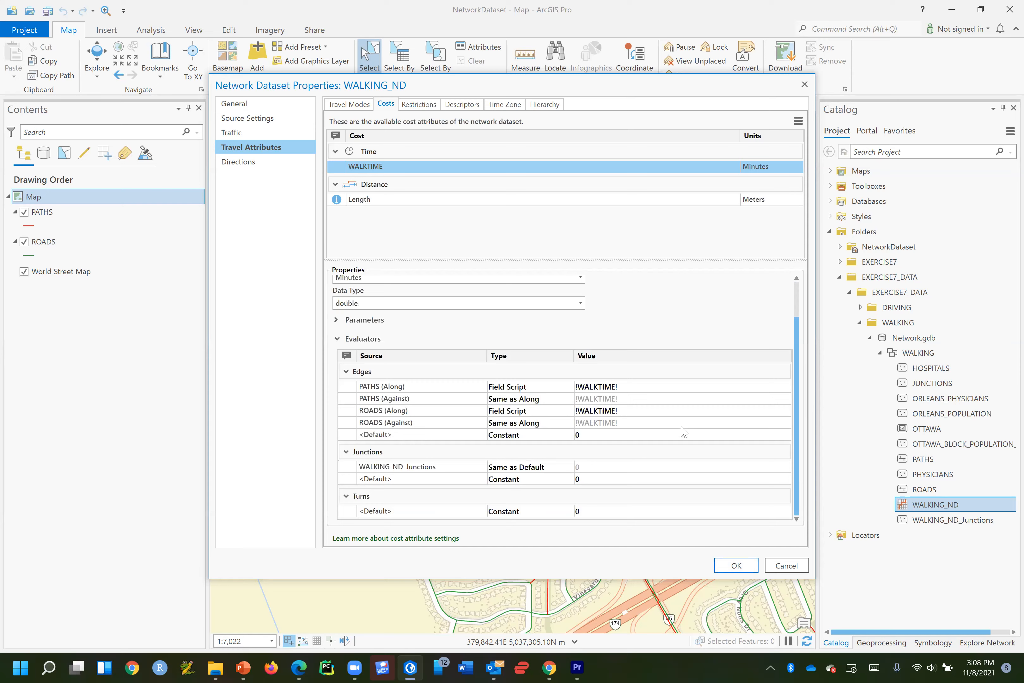
Try to apply the WALKING_ND property changes twice, and cancel the properties dialog
click(730, 567)
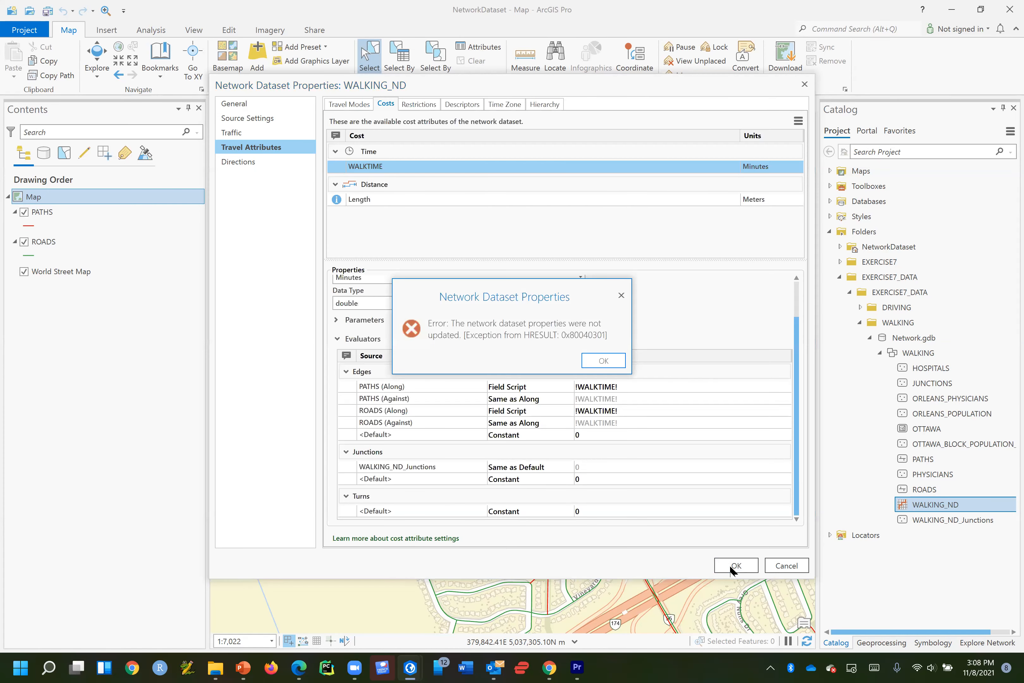
click(599, 361)
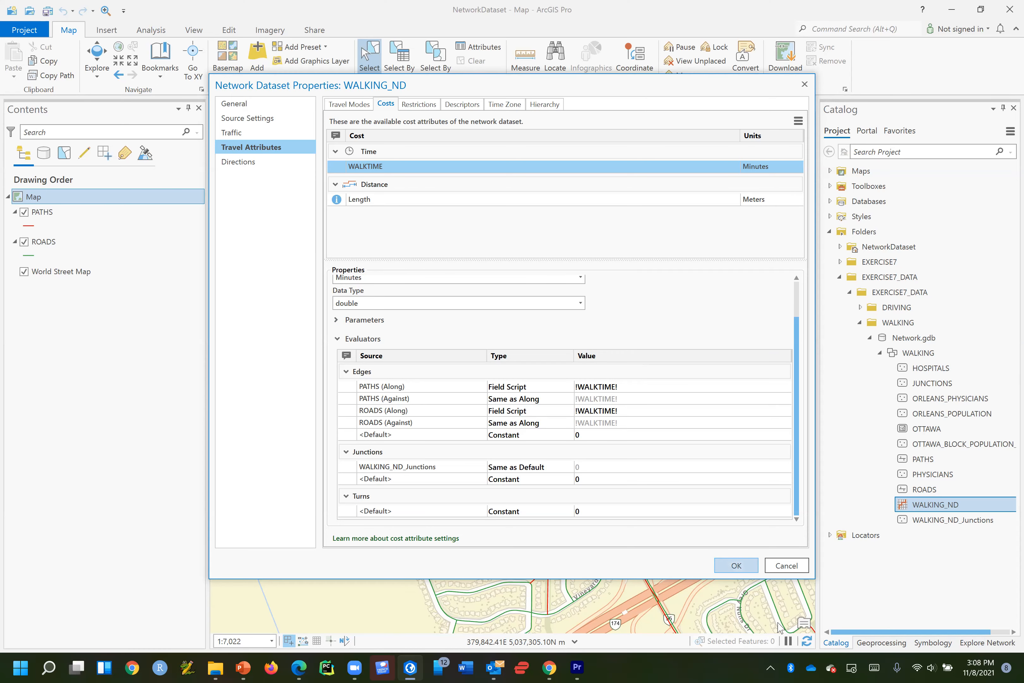
click(737, 566)
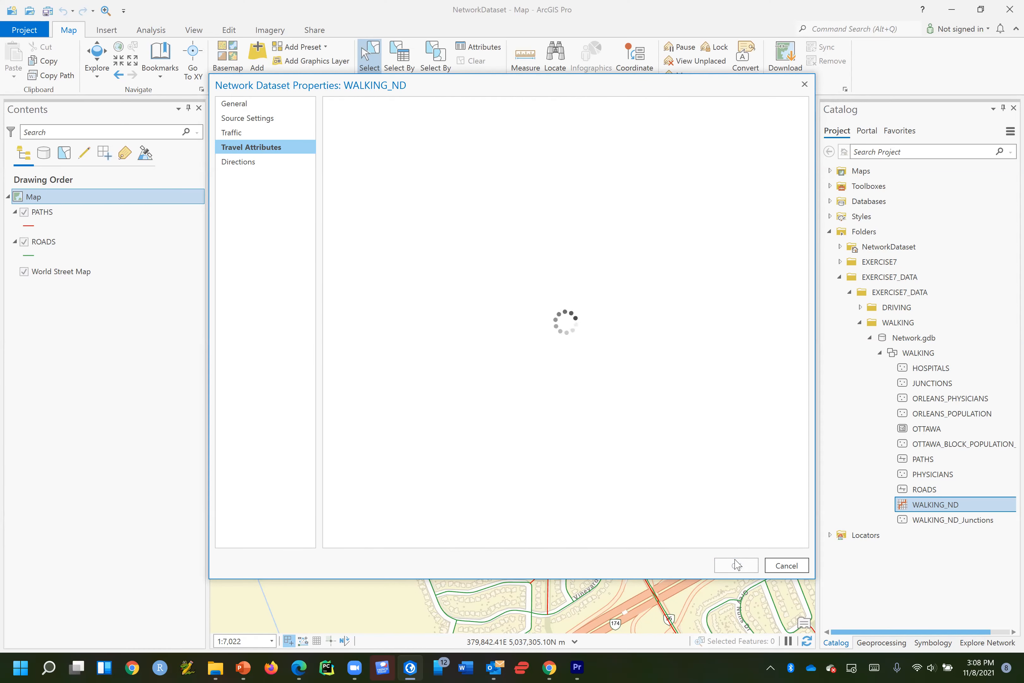
click(604, 360)
click(787, 565)
Open the attribute tables of PATHS and ROADS and inspect their fields
right_click(43, 212)
click(75, 263)
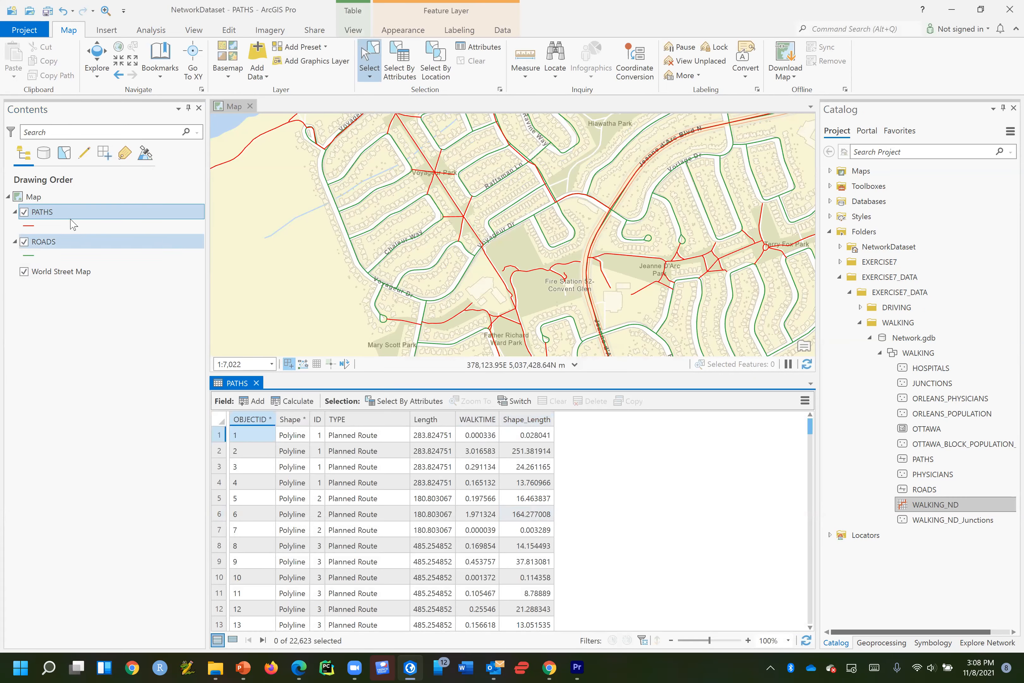
click(64, 242)
right_click(64, 242)
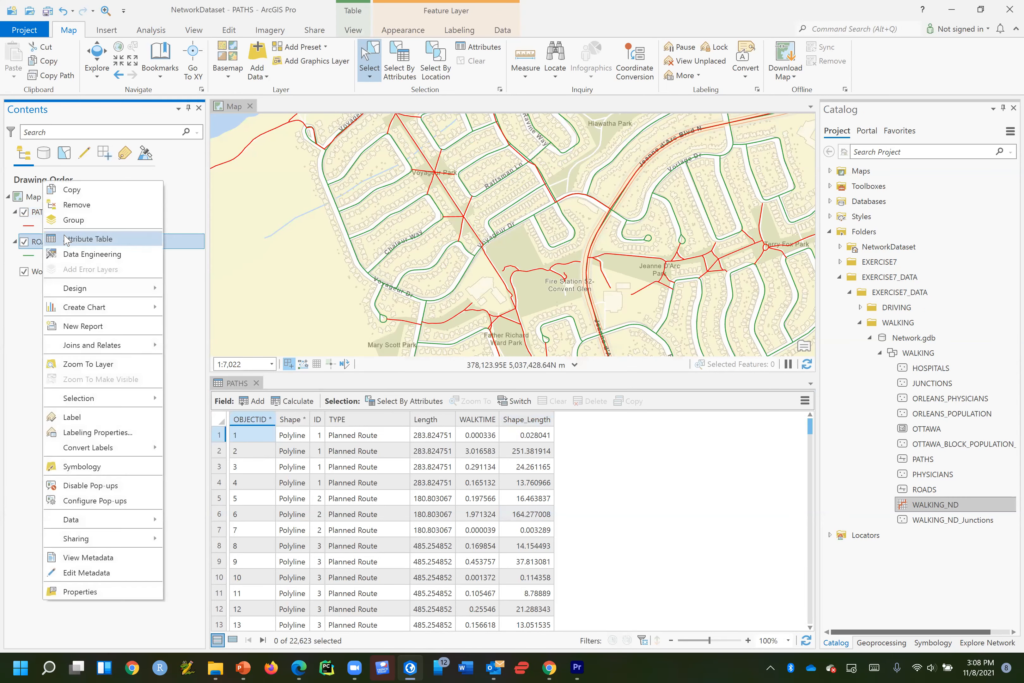
click(66, 239)
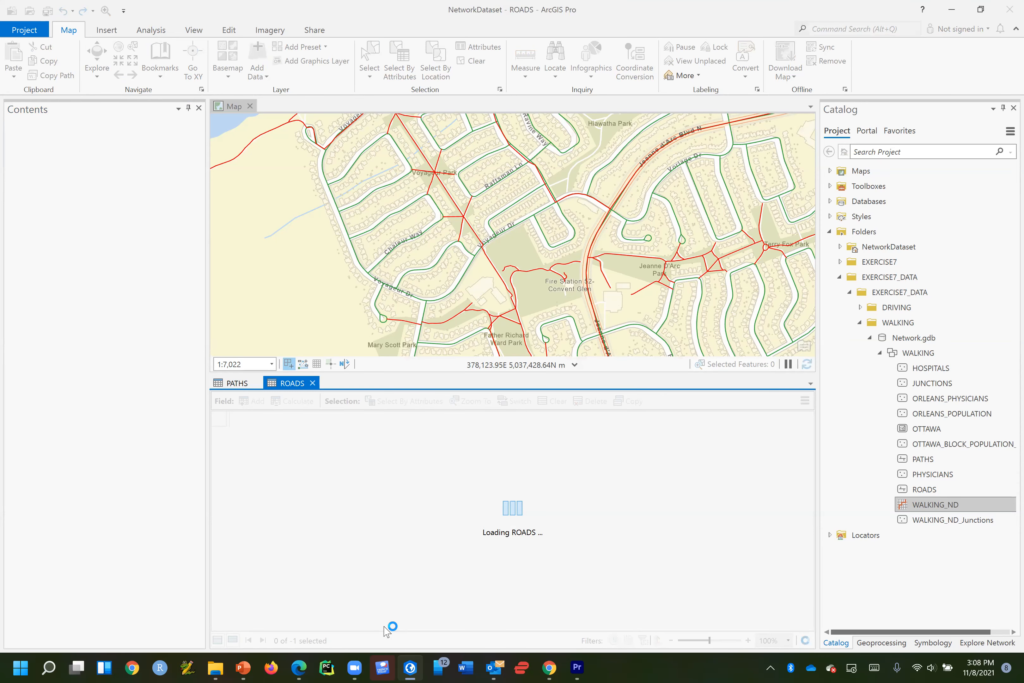
drag(379, 627, 768, 626)
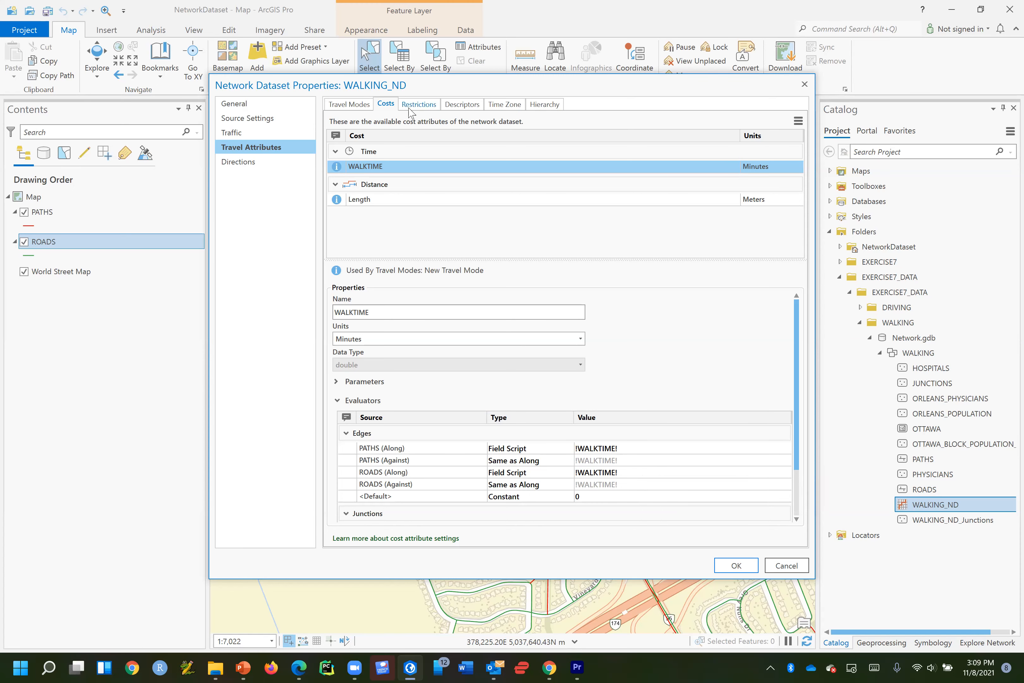
Review the walking travel mode's cost settings and its advanced options
click(359, 107)
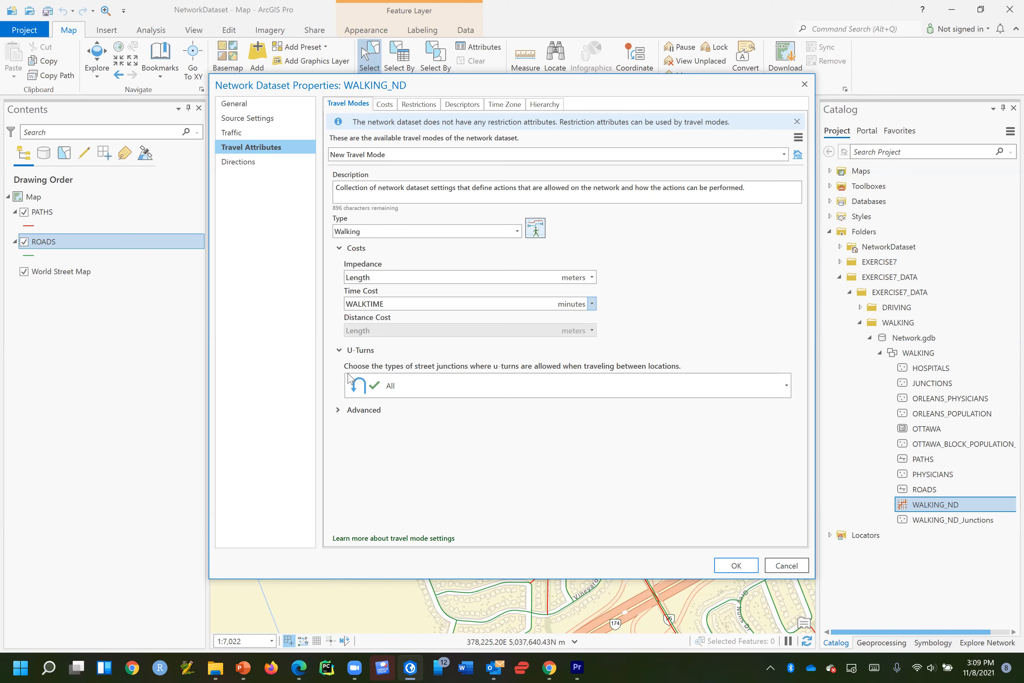
click(338, 410)
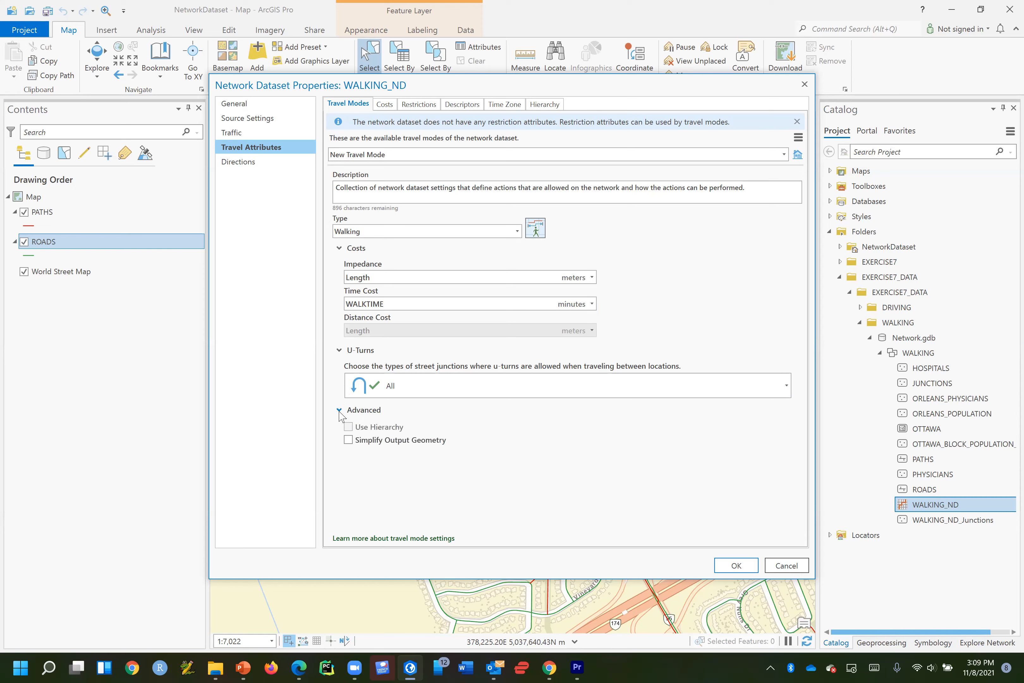
click(339, 410)
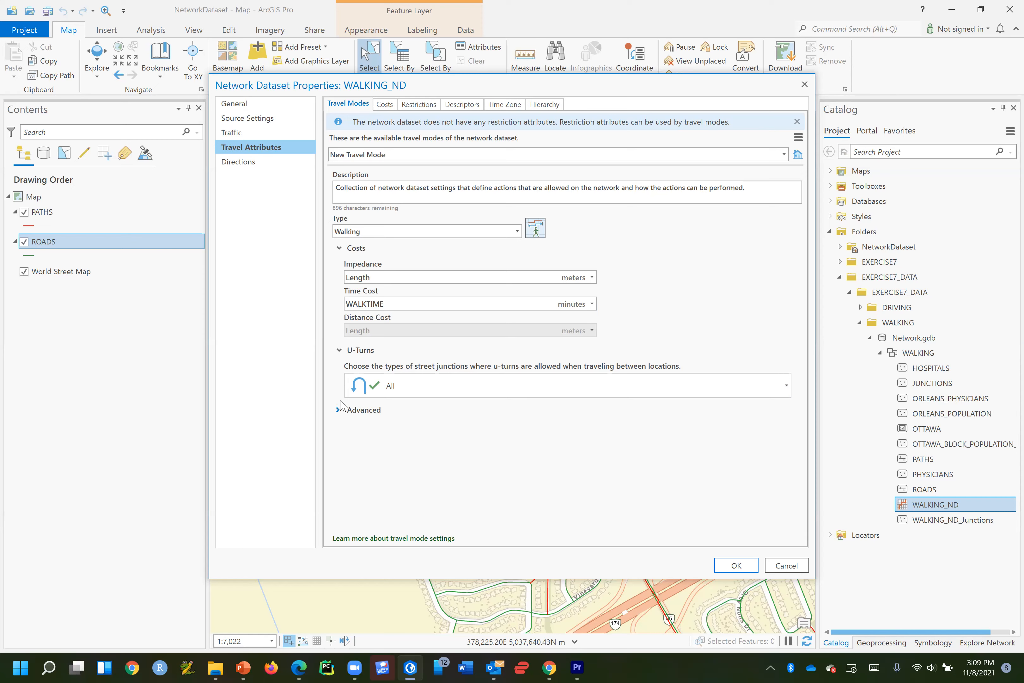
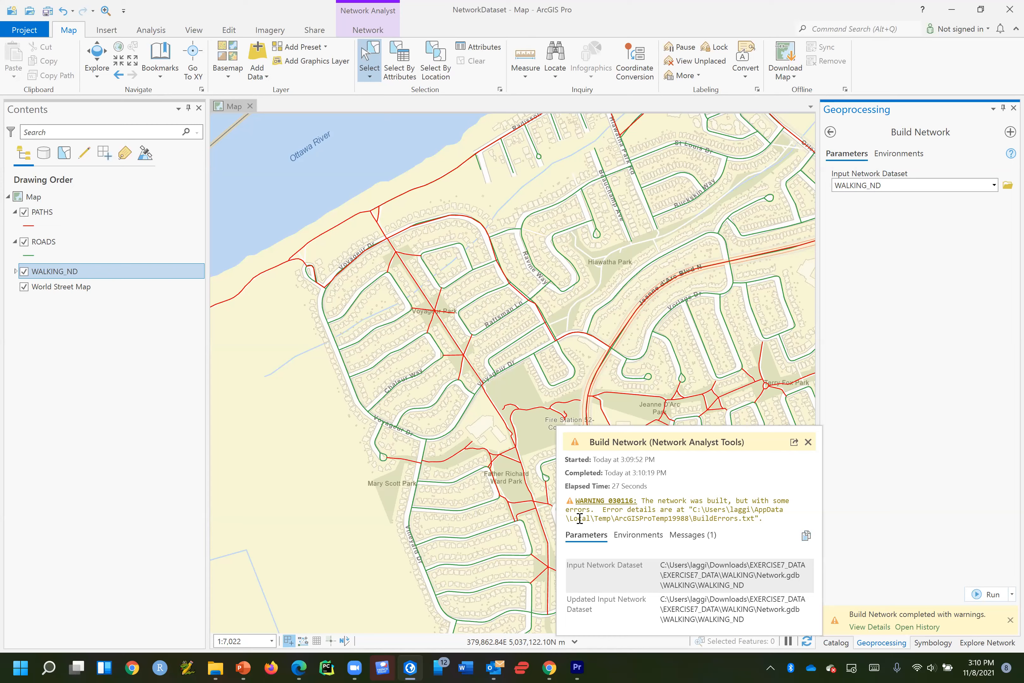
Copy the BuildErrors.txt path from the Build Network warning and open that file through File Explorer
drag(694, 509, 756, 517)
key(ctrl+c)
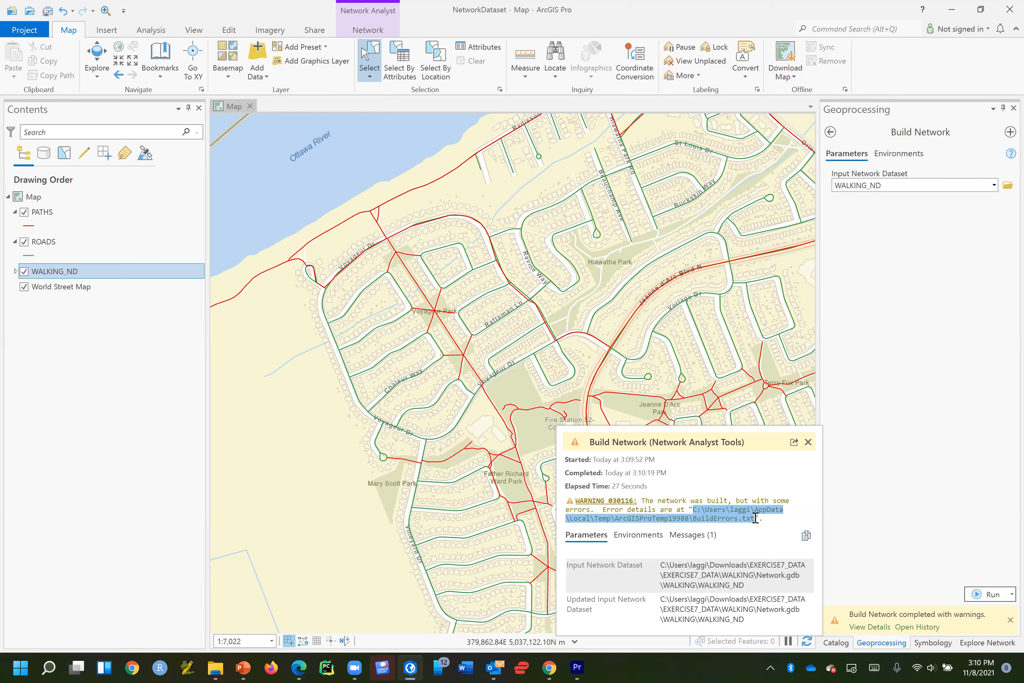
click(216, 668)
click(396, 62)
key(ctrl+v)
key(Return)
Read through the BuildErrors.txt log, close it and switch back to ArcGIS Pro
scroll(686, 375, down, 20)
scroll(685, 375, up, 20)
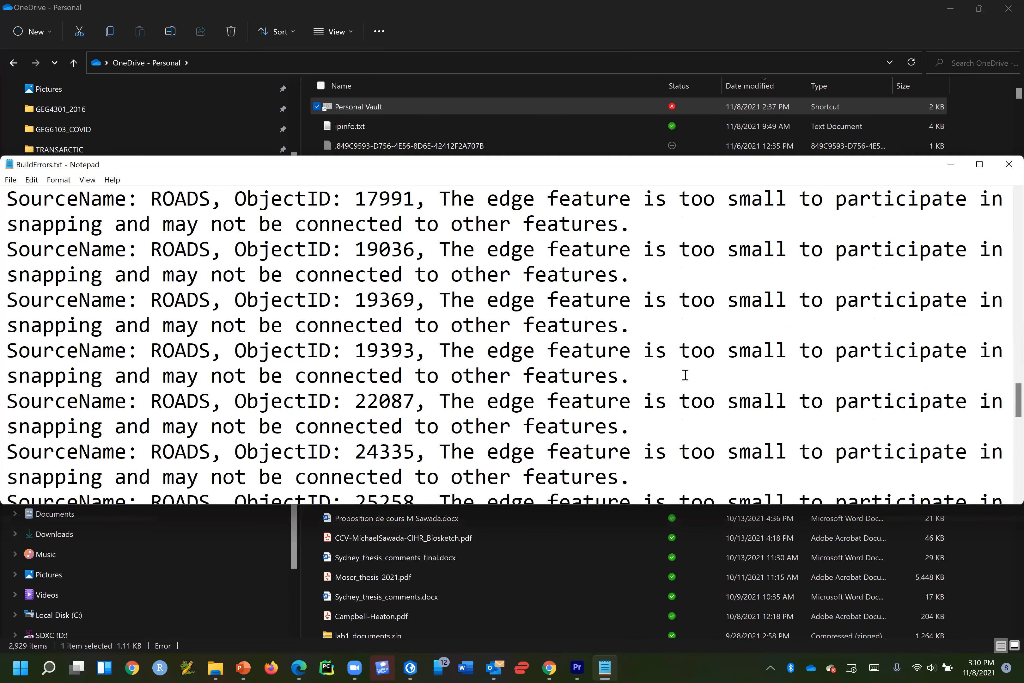
scroll(685, 375, down, 20)
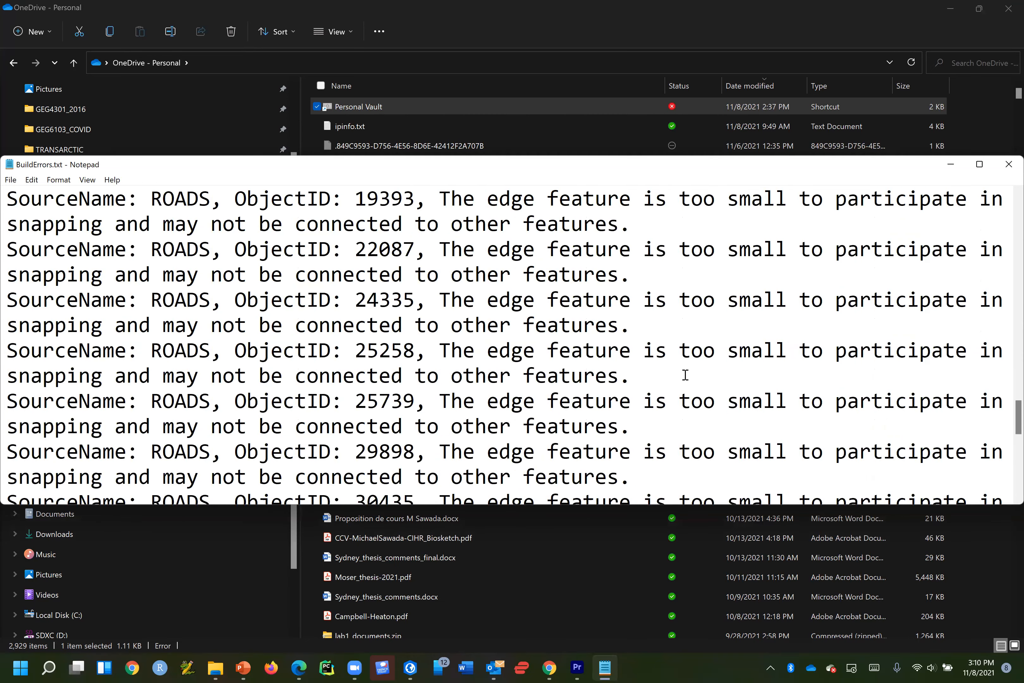
scroll(686, 375, down, 10)
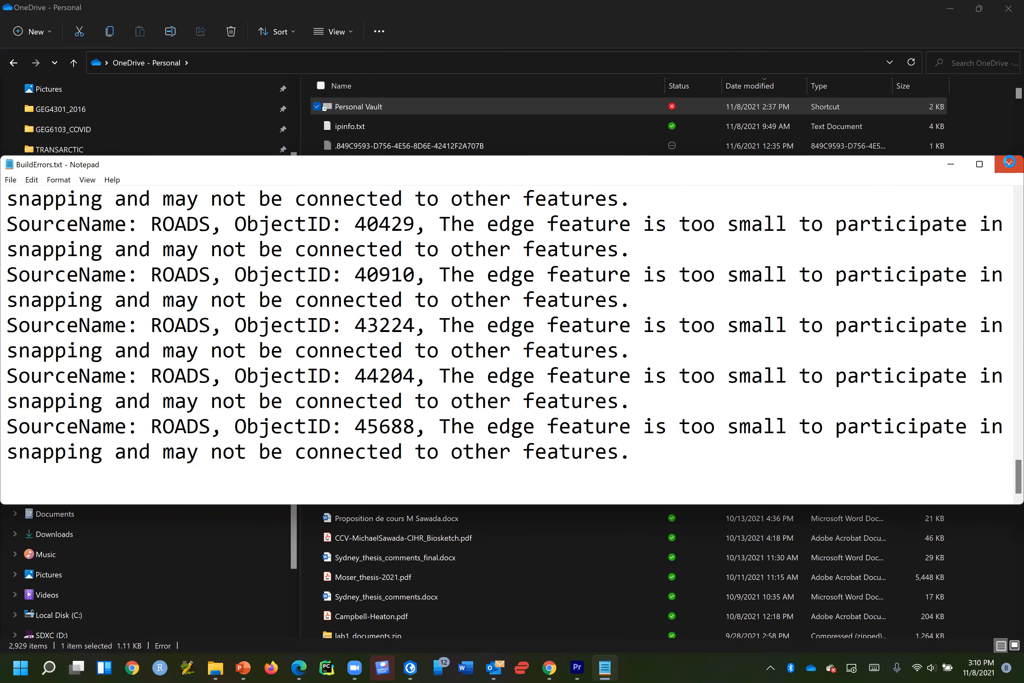
click(1008, 163)
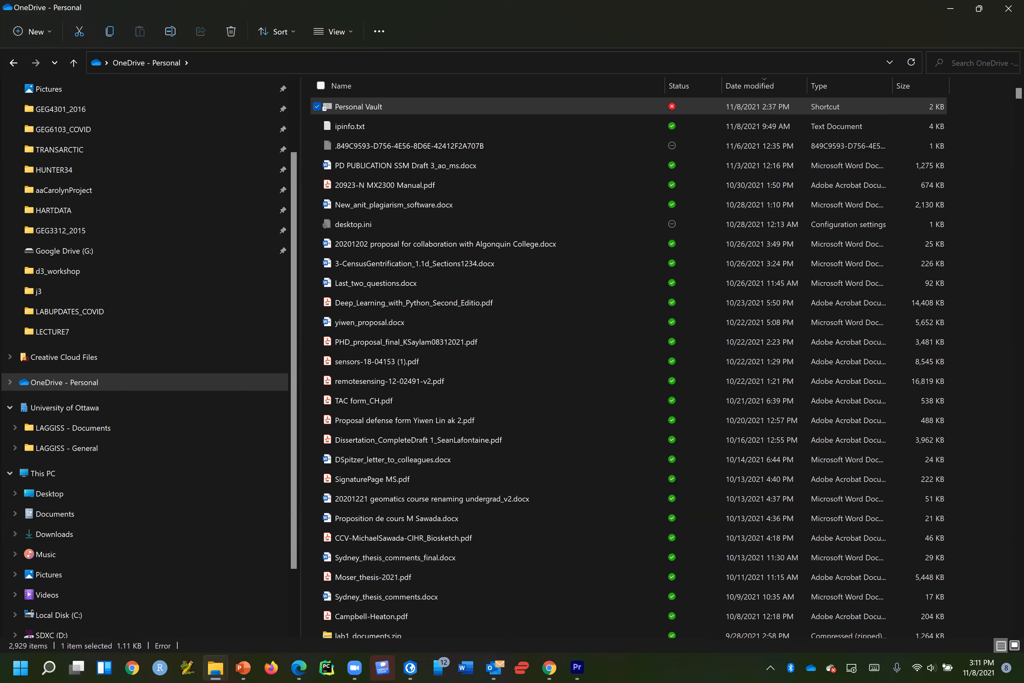
key(alt+Tab)
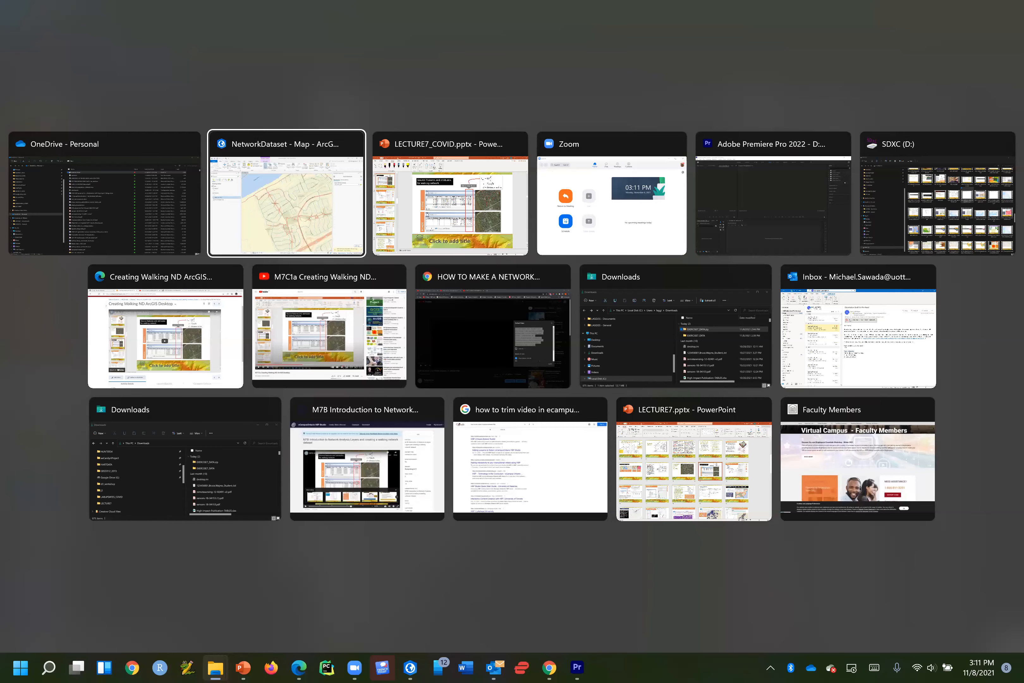
Create a Route network analysis layer based on the WALKING_ND network dataset
scroll(529, 375, up, 3)
click(151, 30)
click(695, 66)
click(713, 240)
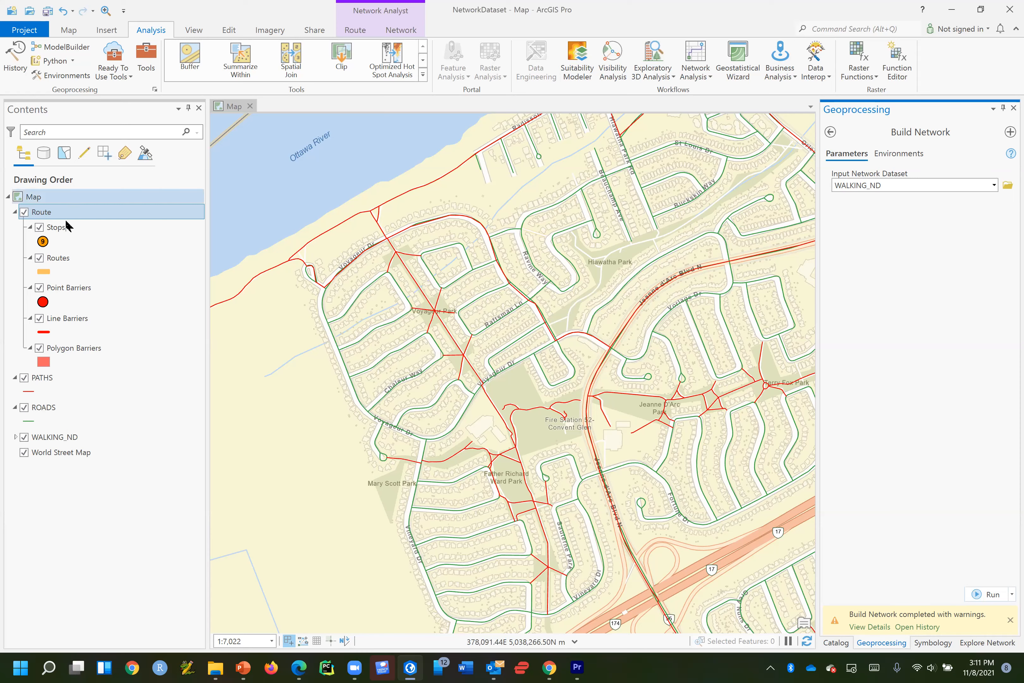
Select the WALKING_ND layer and hide the PATHS and ROADS layers on the map
click(59, 439)
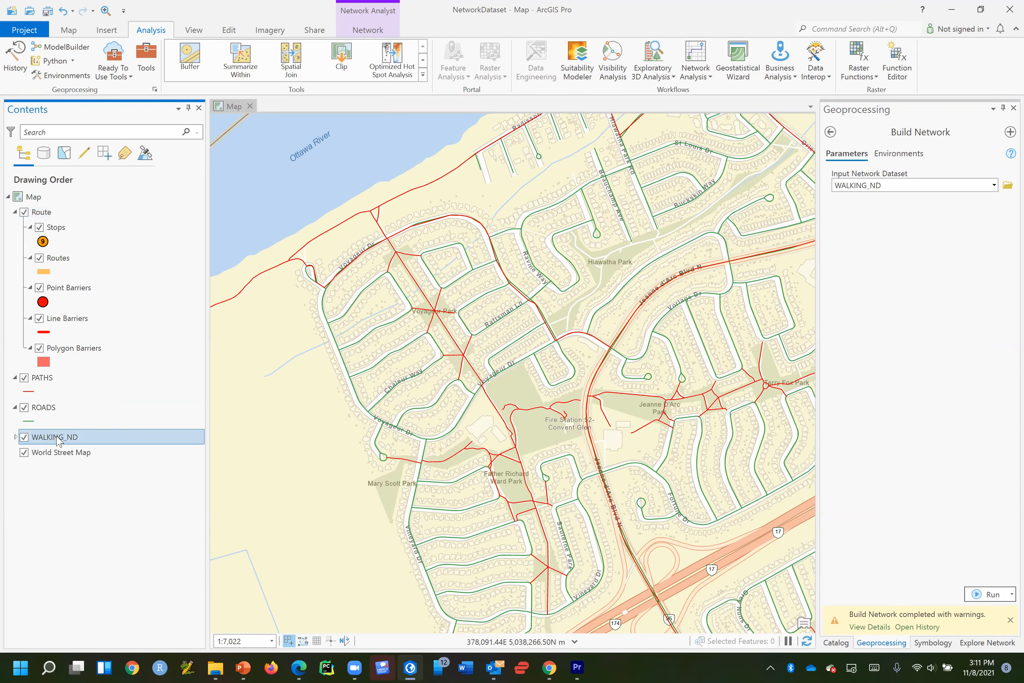
click(25, 377)
click(25, 407)
Use Explore Network to inspect the travel attributes of PATHS edges around the small loop near the river at Voyageur Dr
click(368, 30)
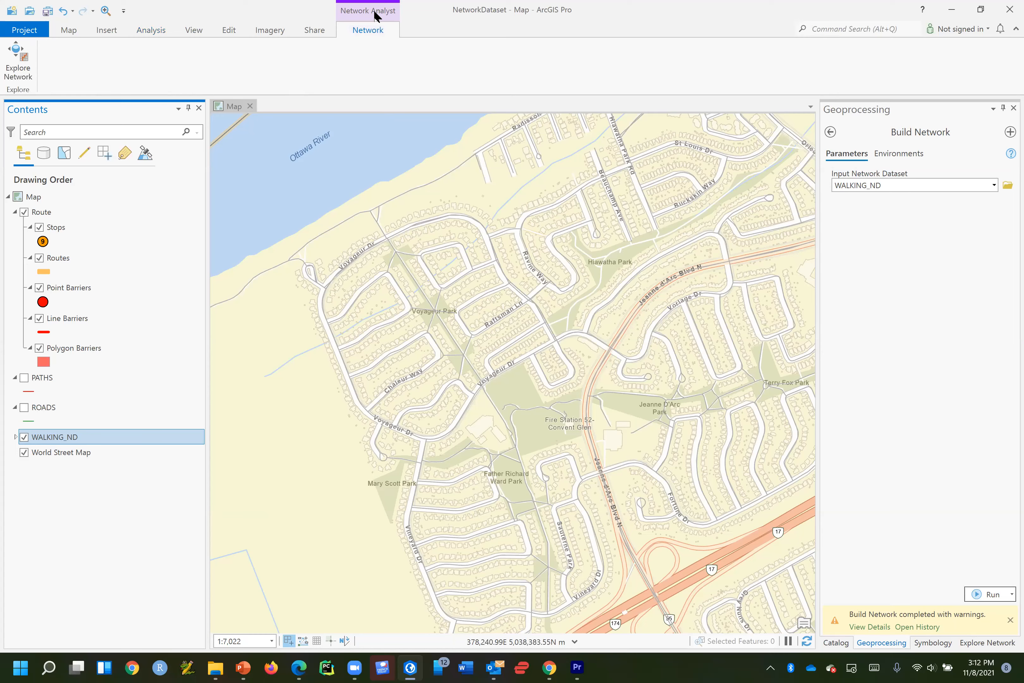
click(13, 71)
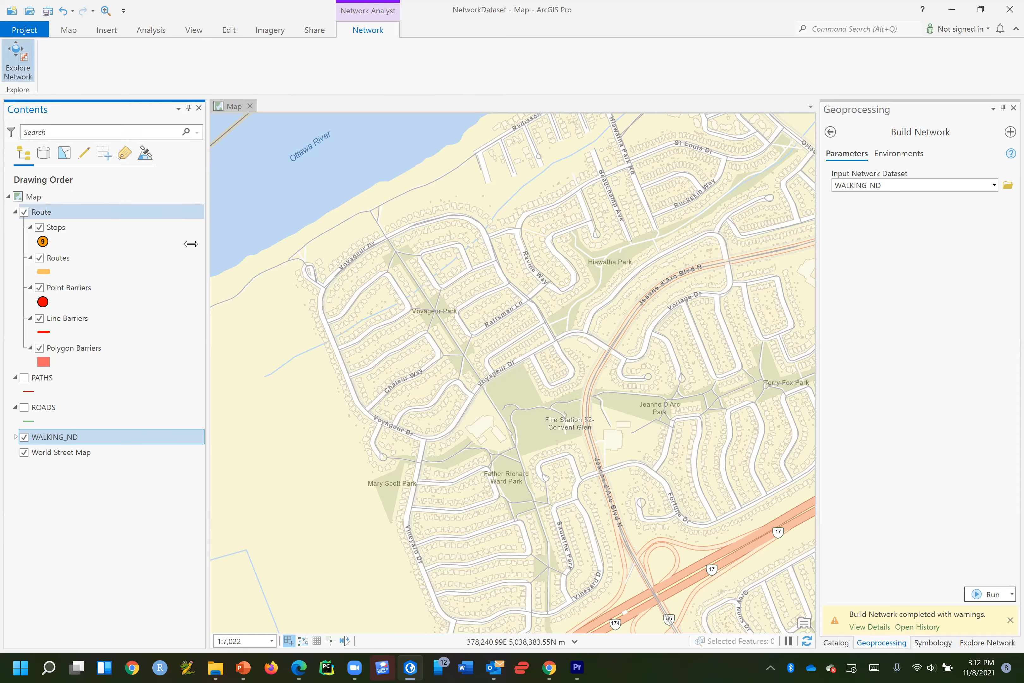
click(301, 262)
scroll(293, 257, up, 5)
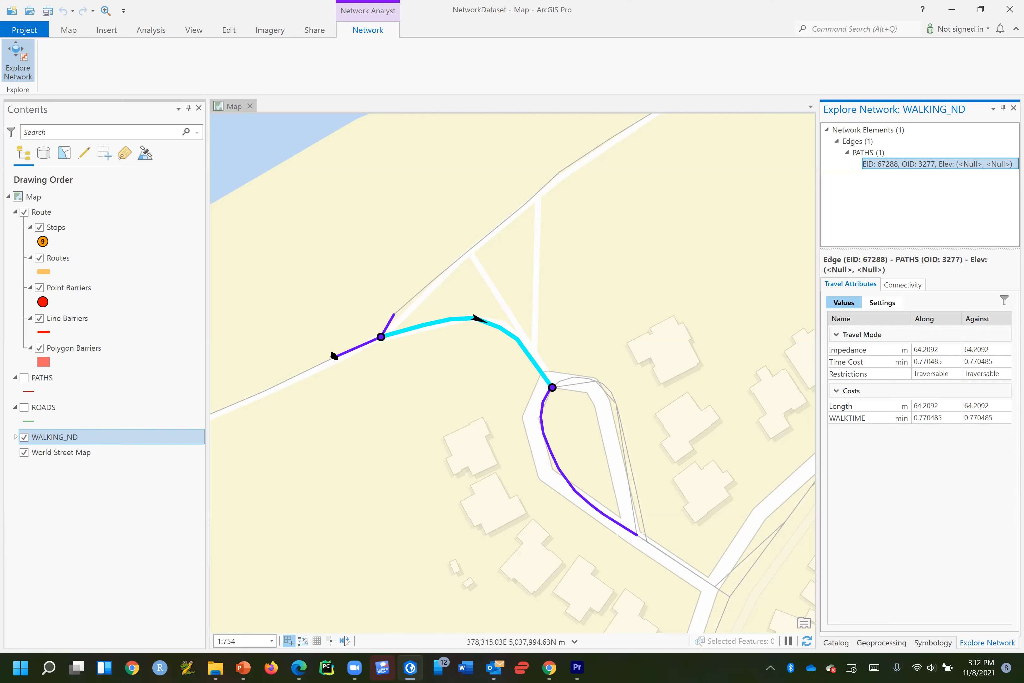
click(573, 379)
Add two stops to the Route layer, one on the riverside path and one on the street near Explorer Ln
click(66, 227)
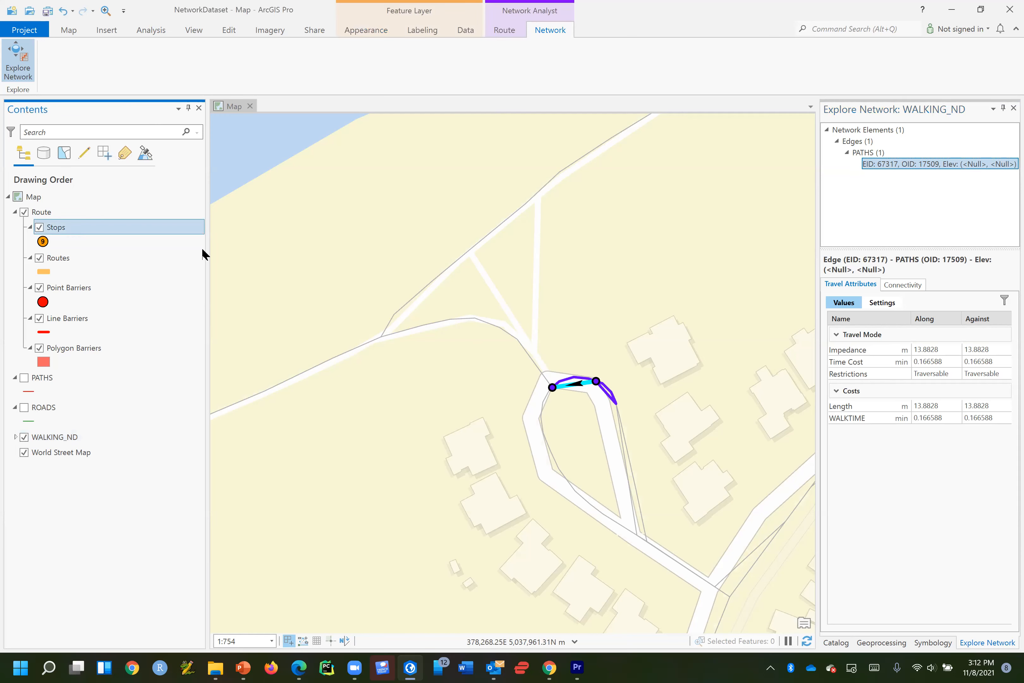
scroll(537, 386, down, 3)
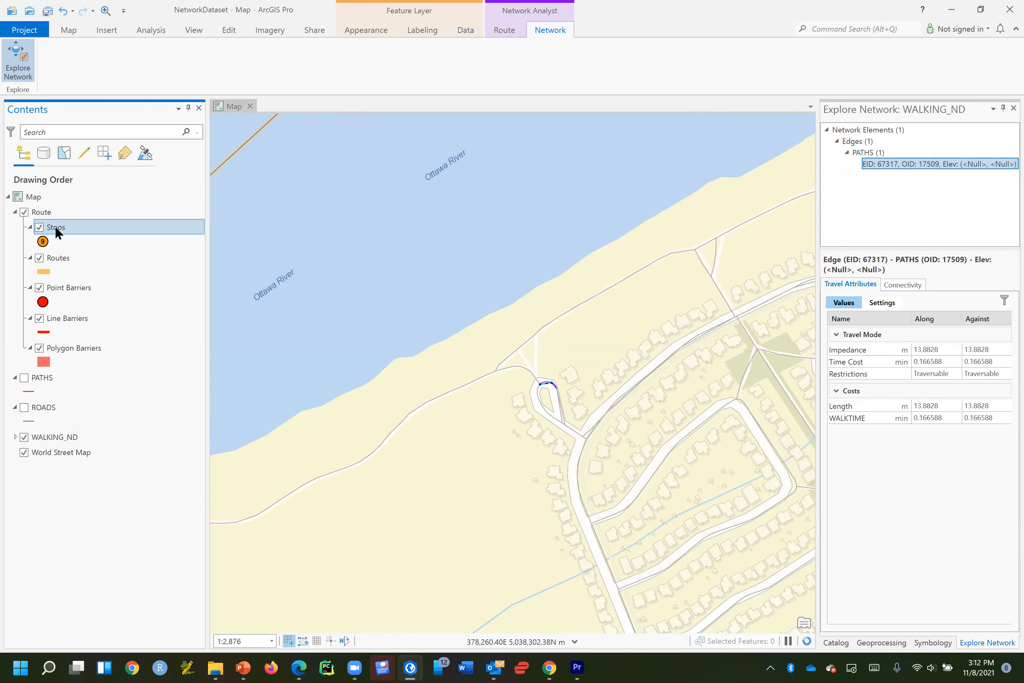
click(505, 31)
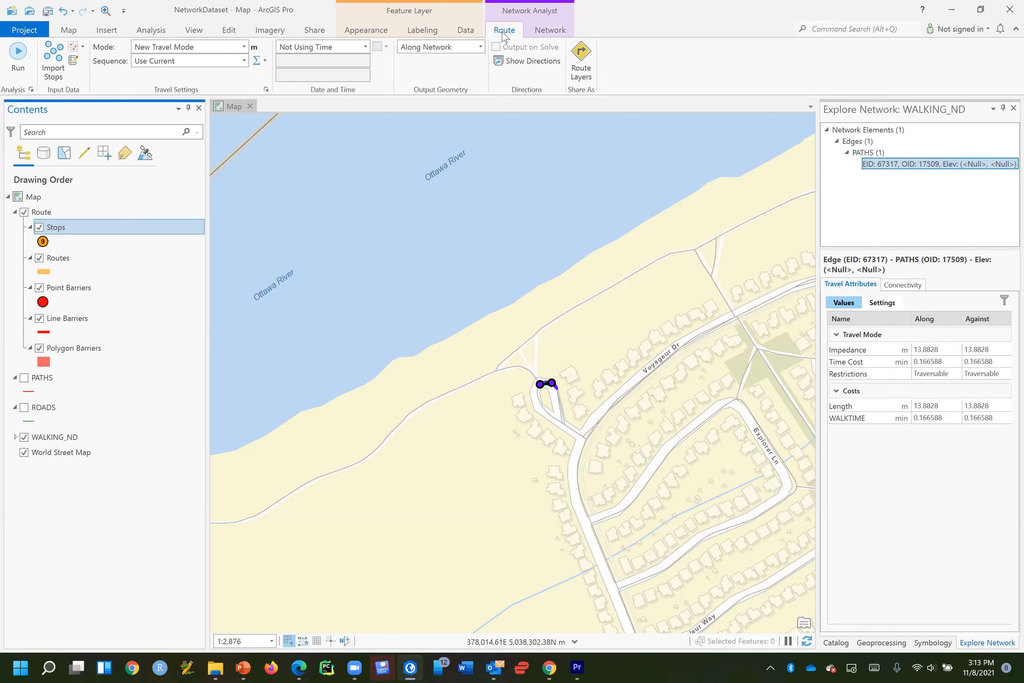
click(73, 61)
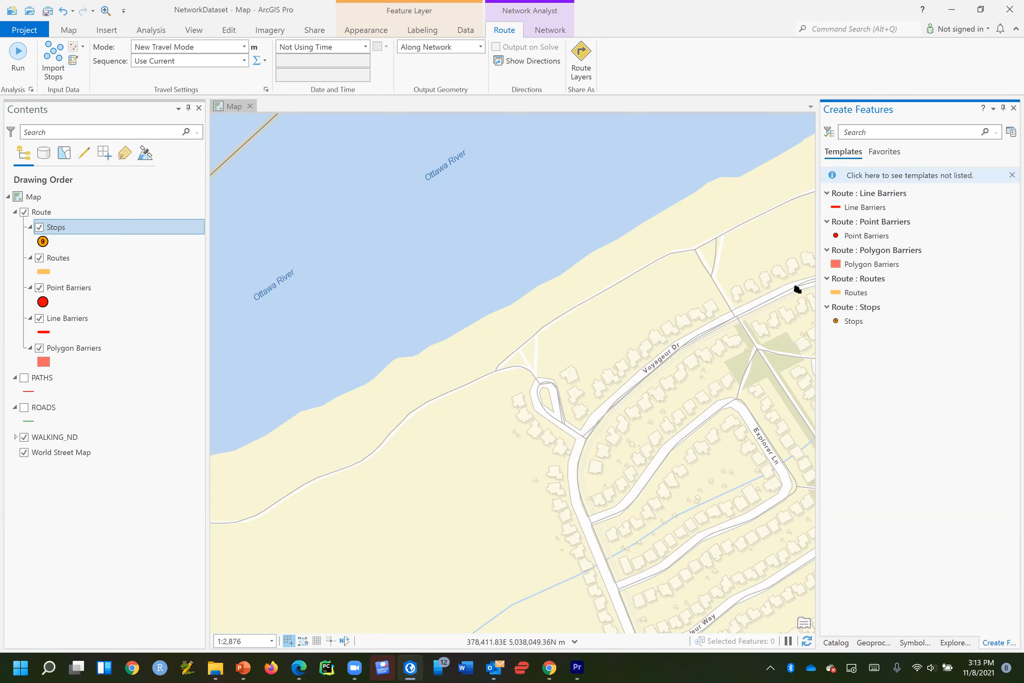
click(858, 324)
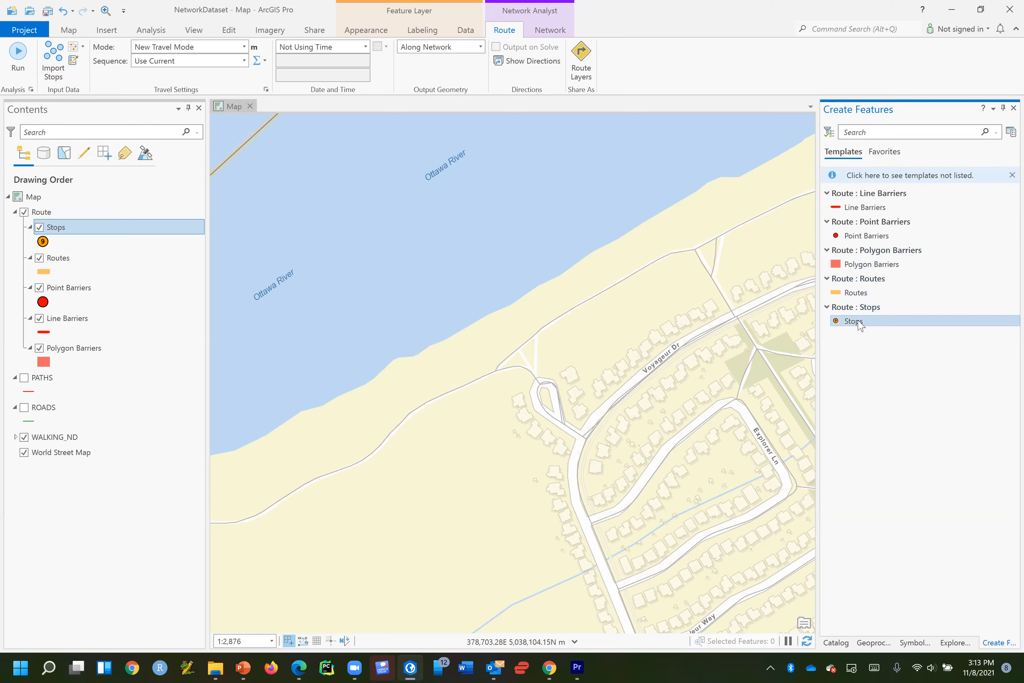
click(396, 409)
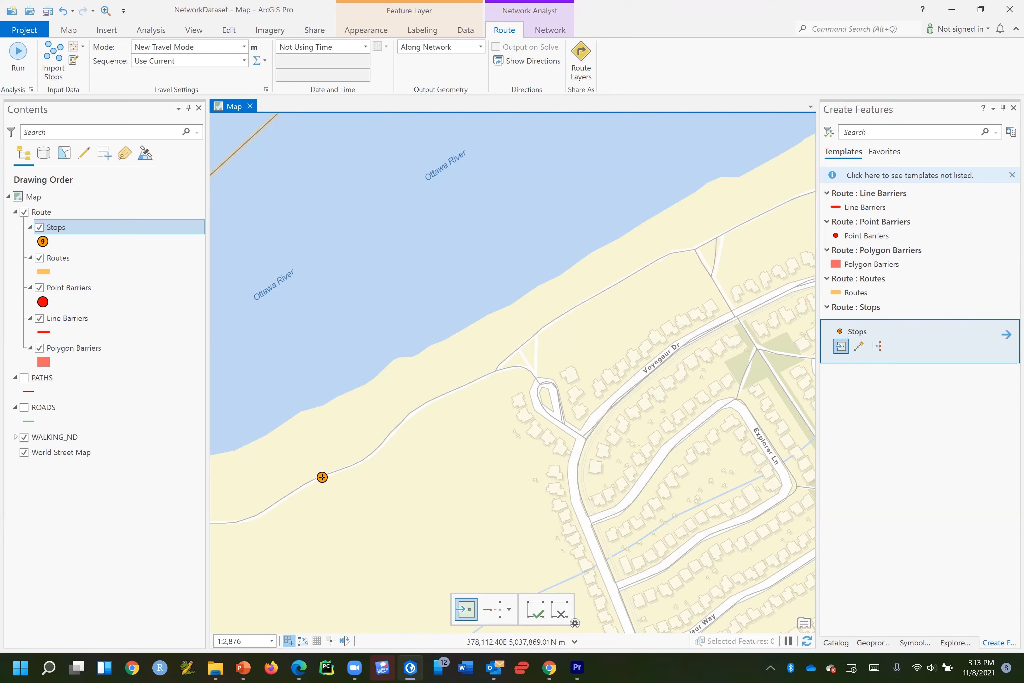
click(322, 477)
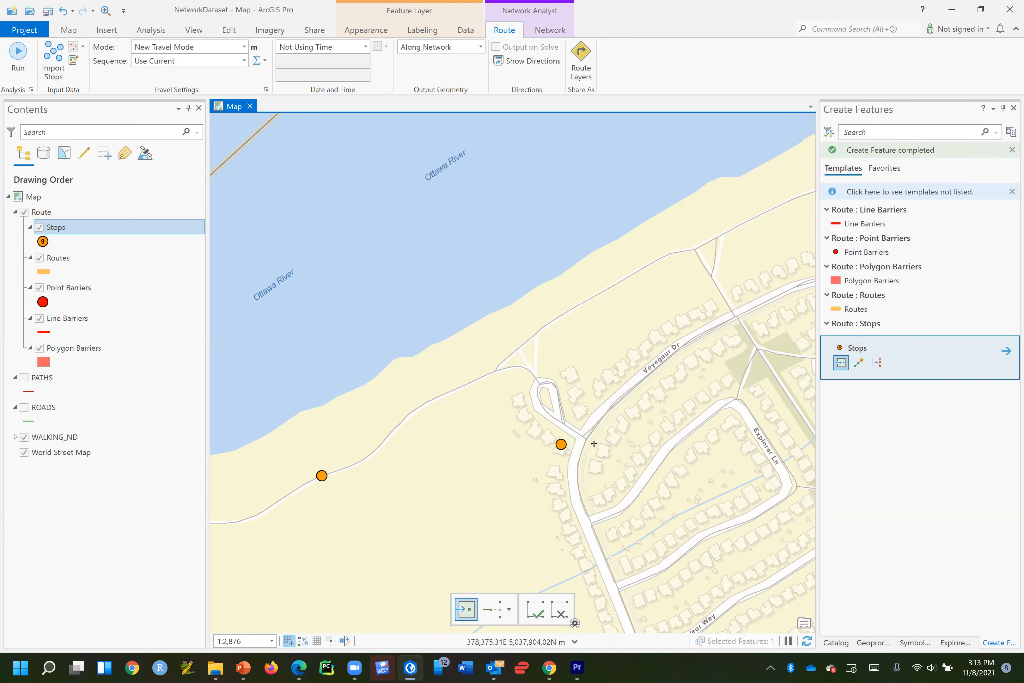
click(586, 509)
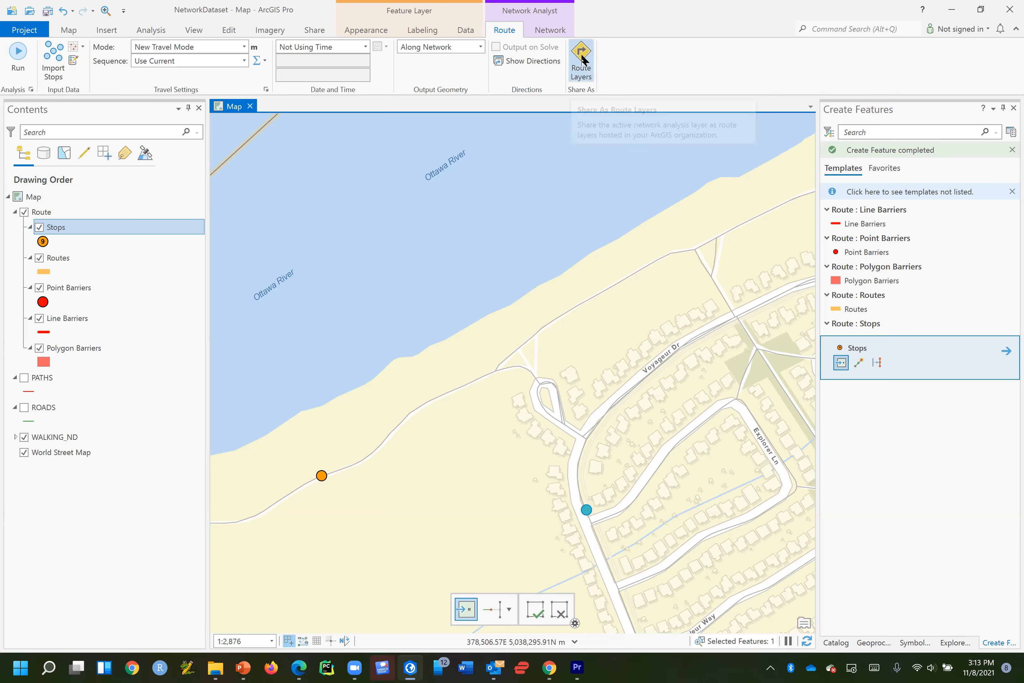
Solve the route between the two stops and select the Route layer
click(19, 56)
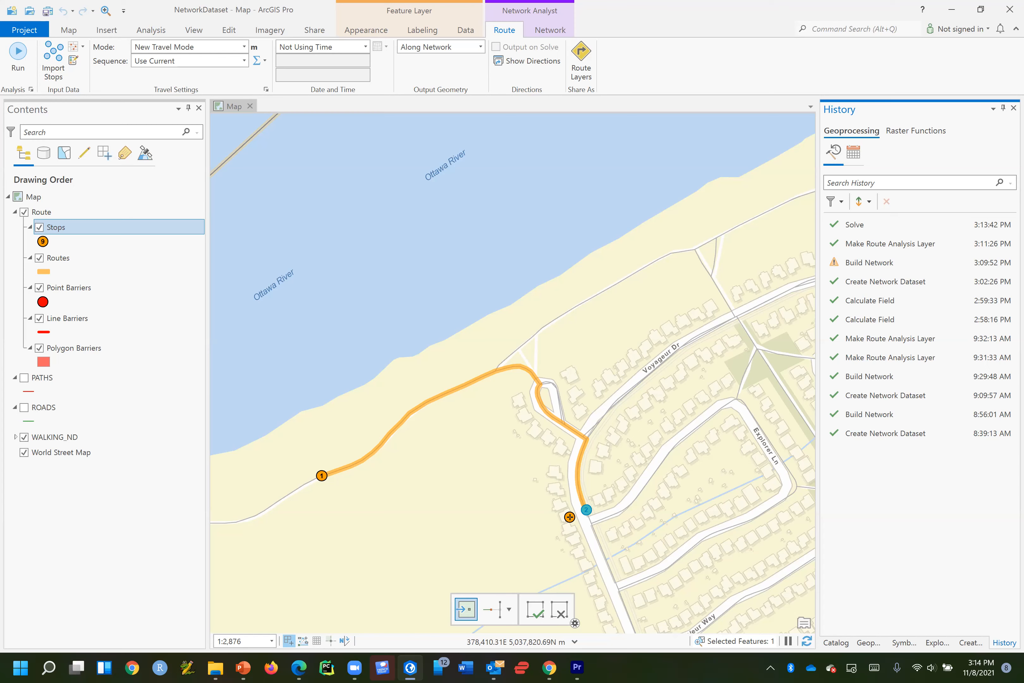
click(398, 231)
click(39, 214)
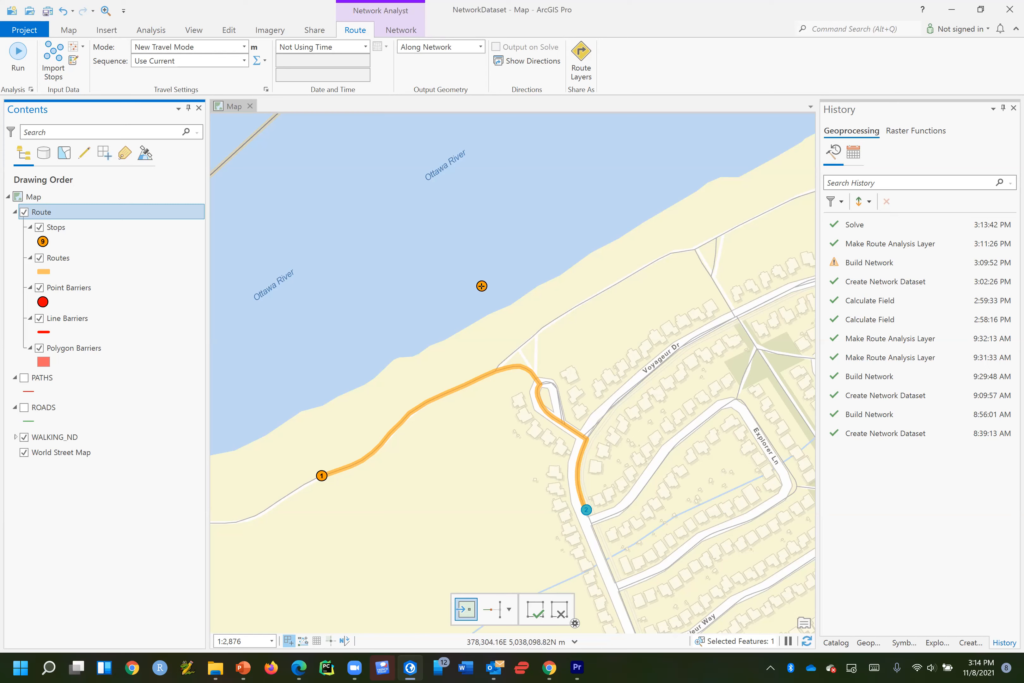
mouse_move(356, 667)
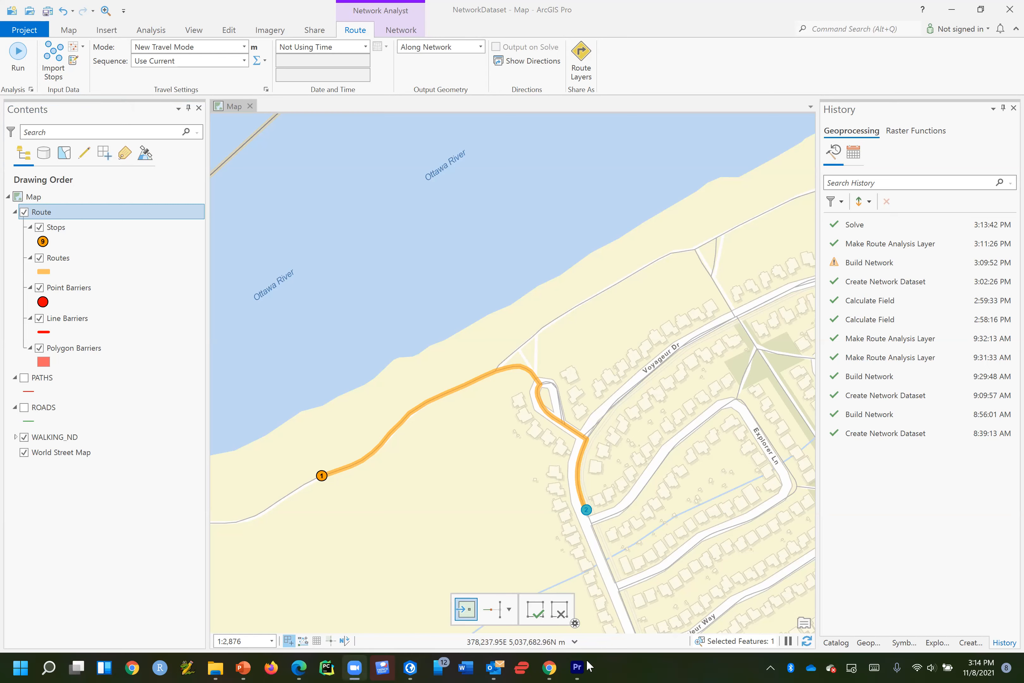
click(579, 6)
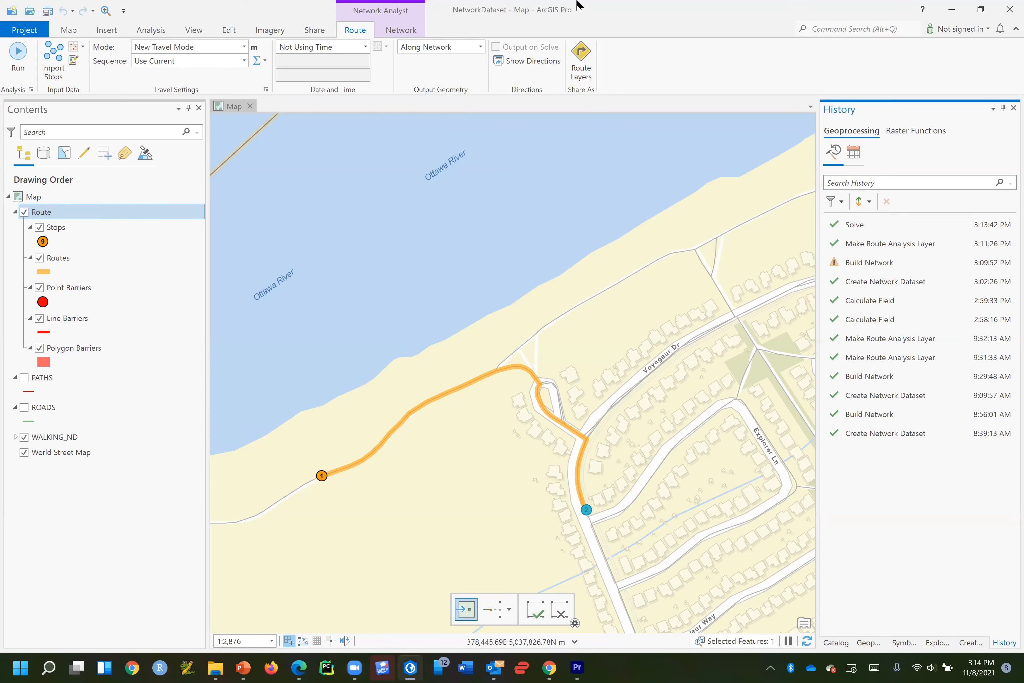